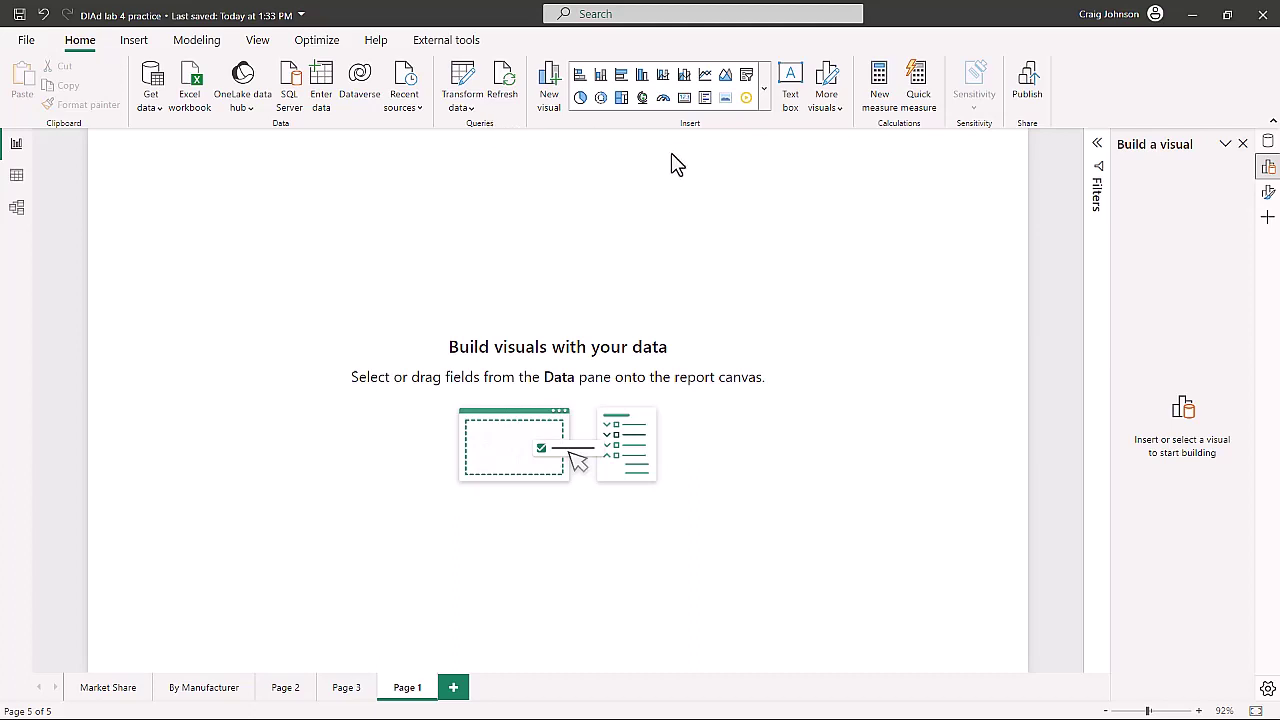
{"action": "left_click", "coordinate": [765, 96]}
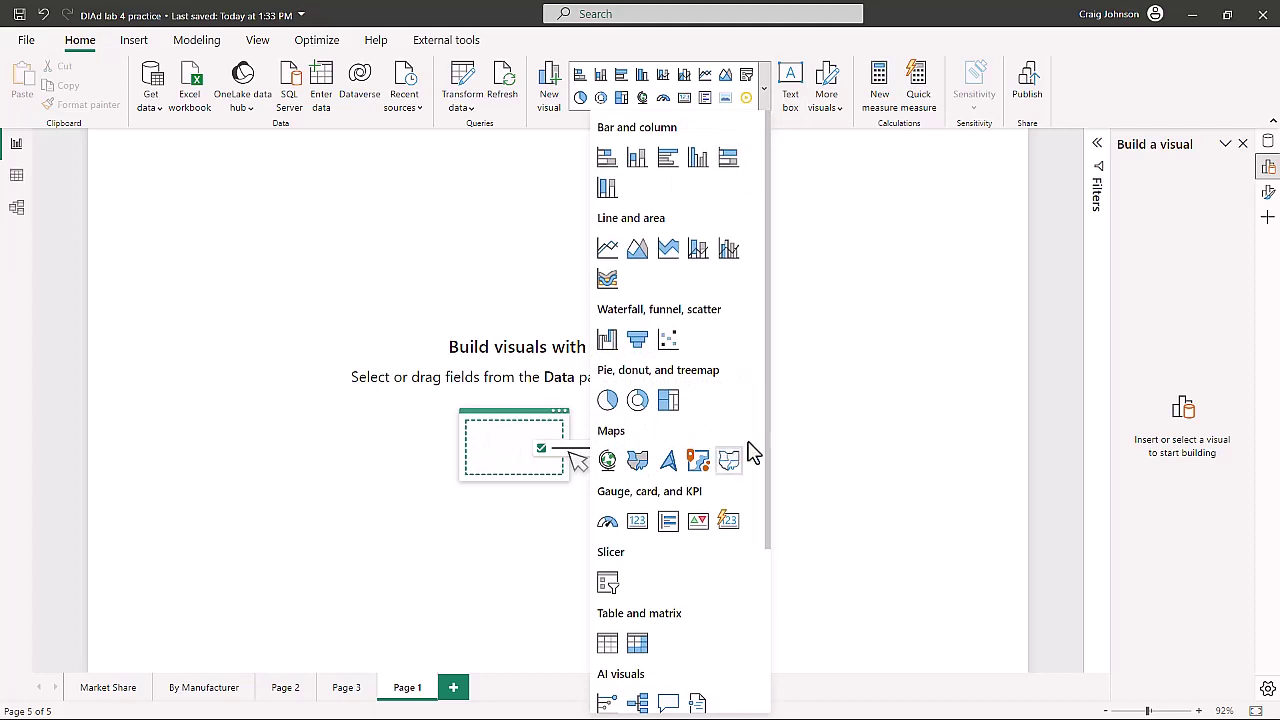
{"action": "left_click_drag", "start_coordinate": [767, 449], "coordinate": [757, 551]}
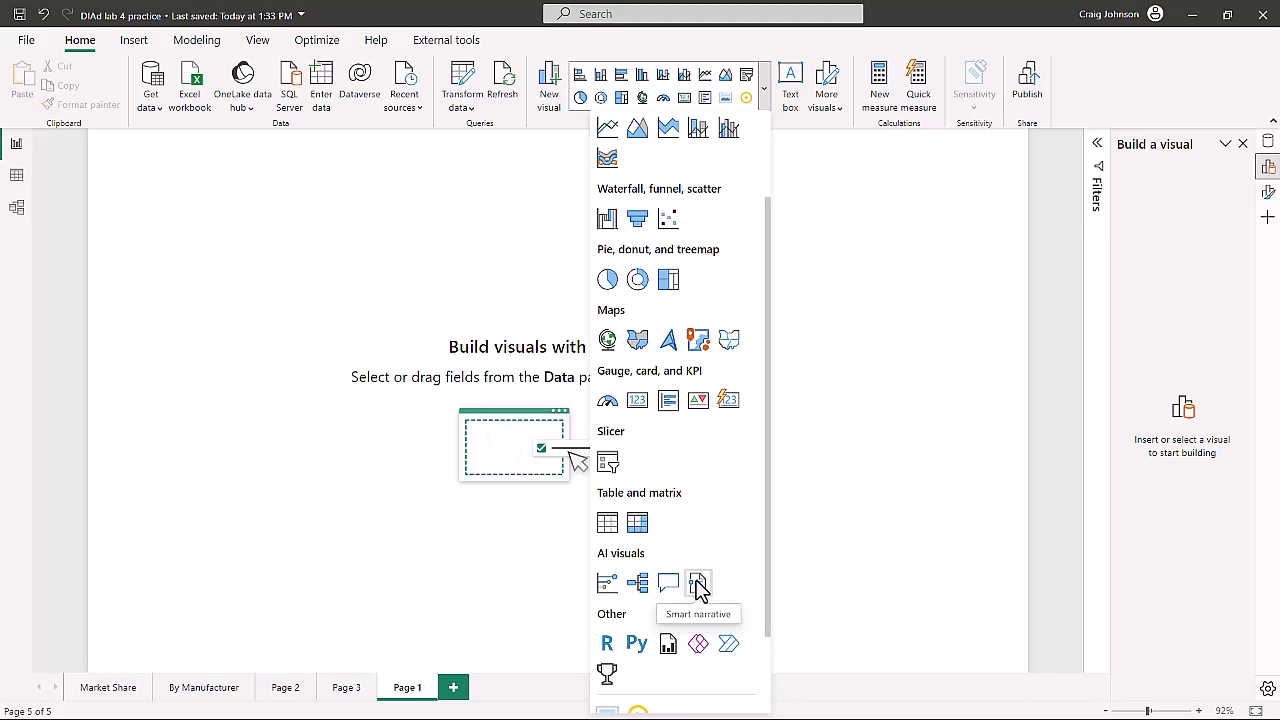
{"action": "left_click", "coordinate": [873, 308]}
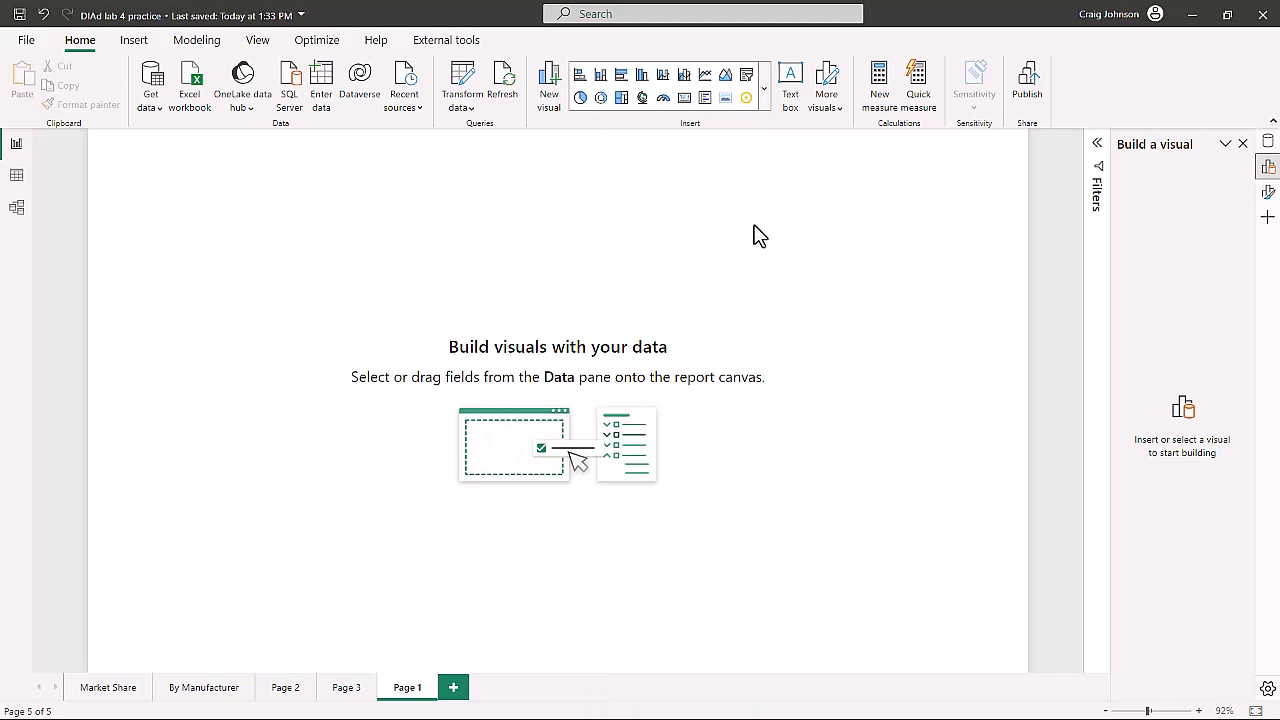
Insert a line chart on Page 1, move it towards the middle of the page and enlarge it.
{"action": "left_click", "coordinate": [766, 97]}
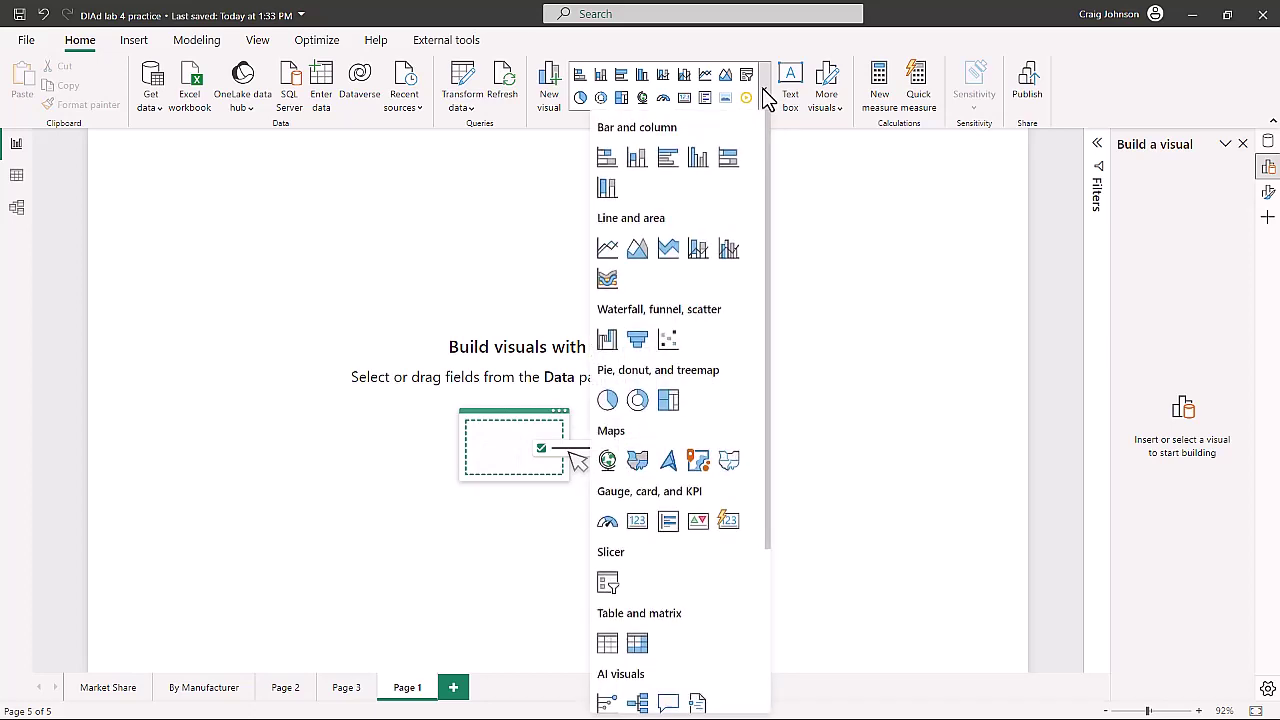
{"action": "left_click", "coordinate": [607, 249]}
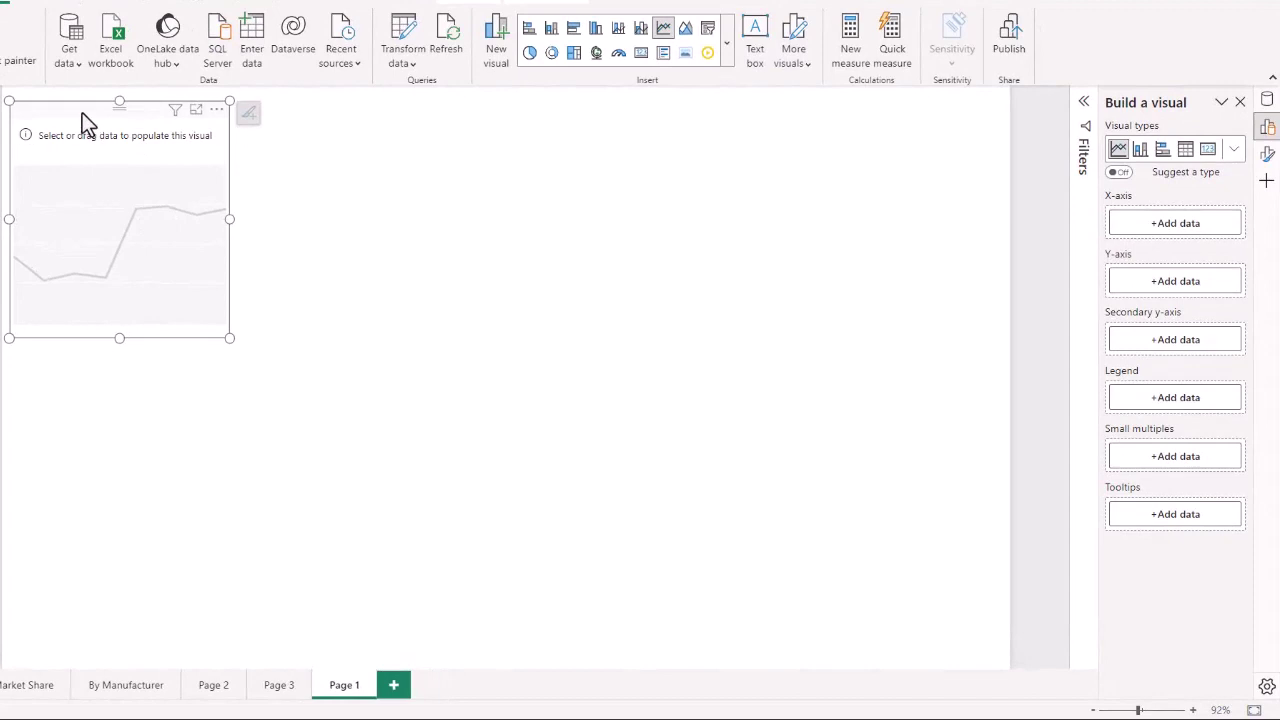
{"action": "left_click_drag", "start_coordinate": [82, 112], "coordinate": [405, 169]}
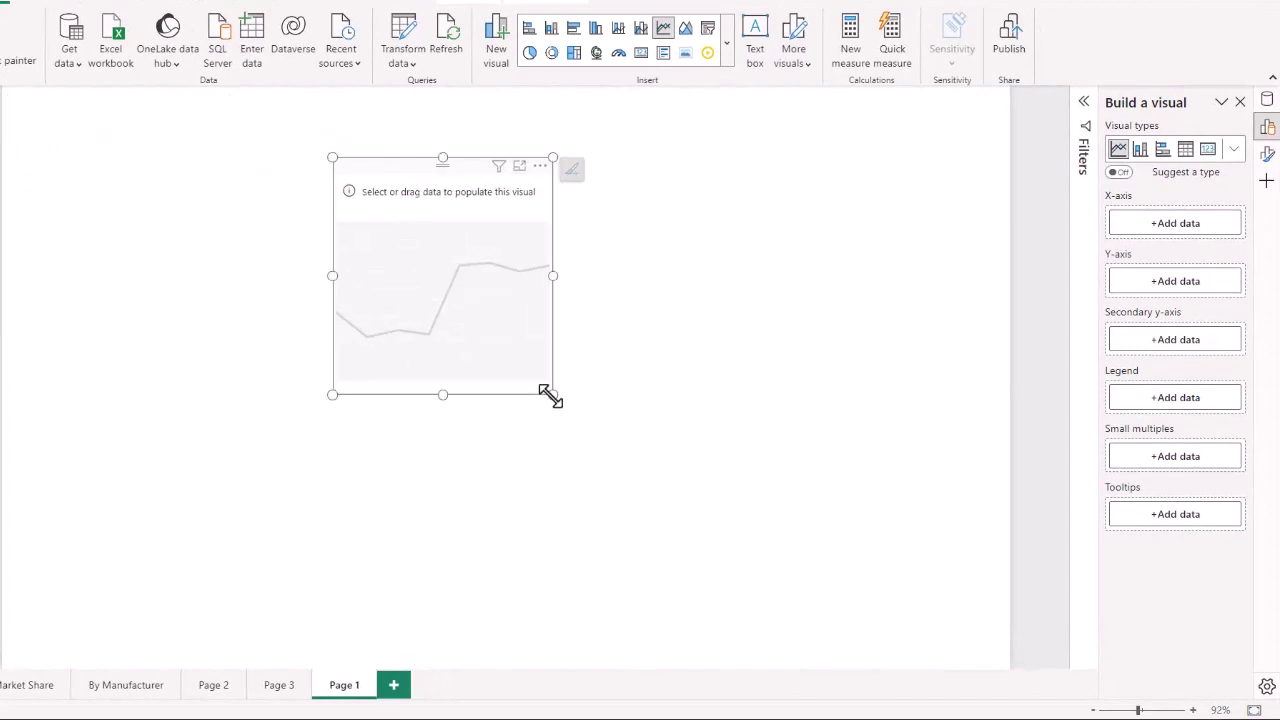
{"action": "left_click_drag", "start_coordinate": [560, 404], "coordinate": [752, 514]}
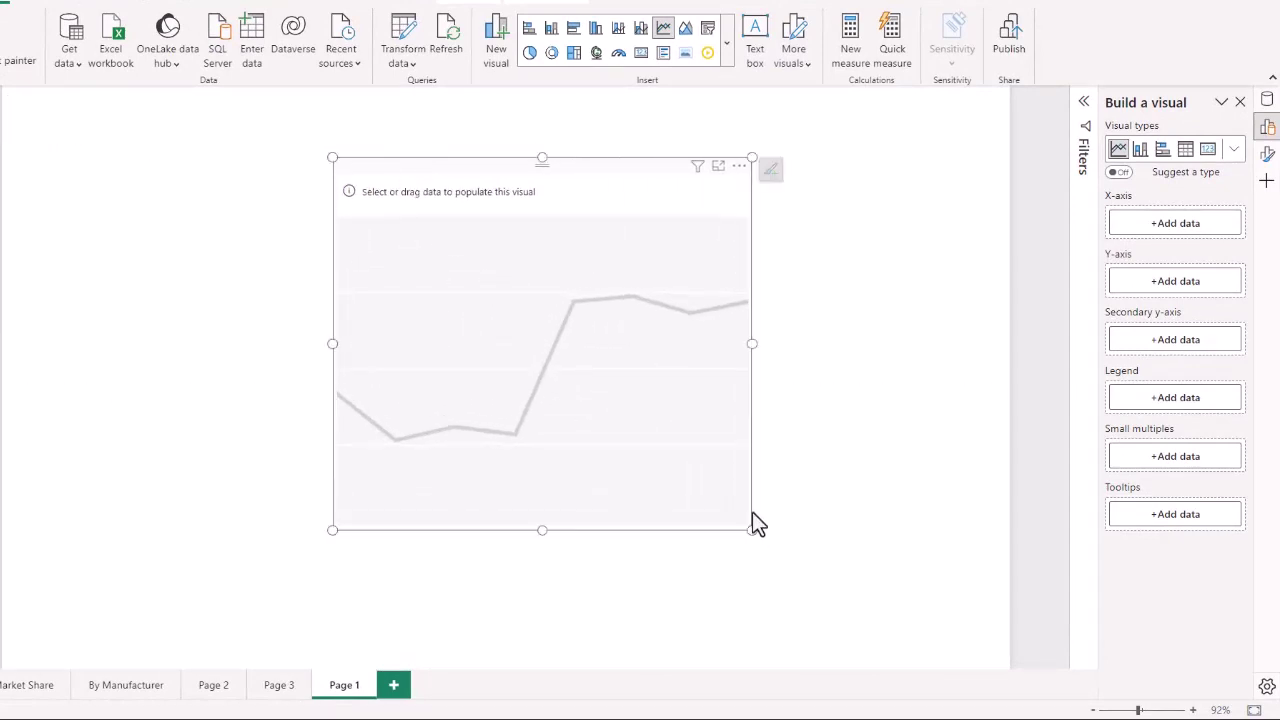
Assign the Sales measure to the line chart's Y-axis and the Date field from the Date table to its X-axis.
{"action": "left_click", "coordinate": [1185, 284]}
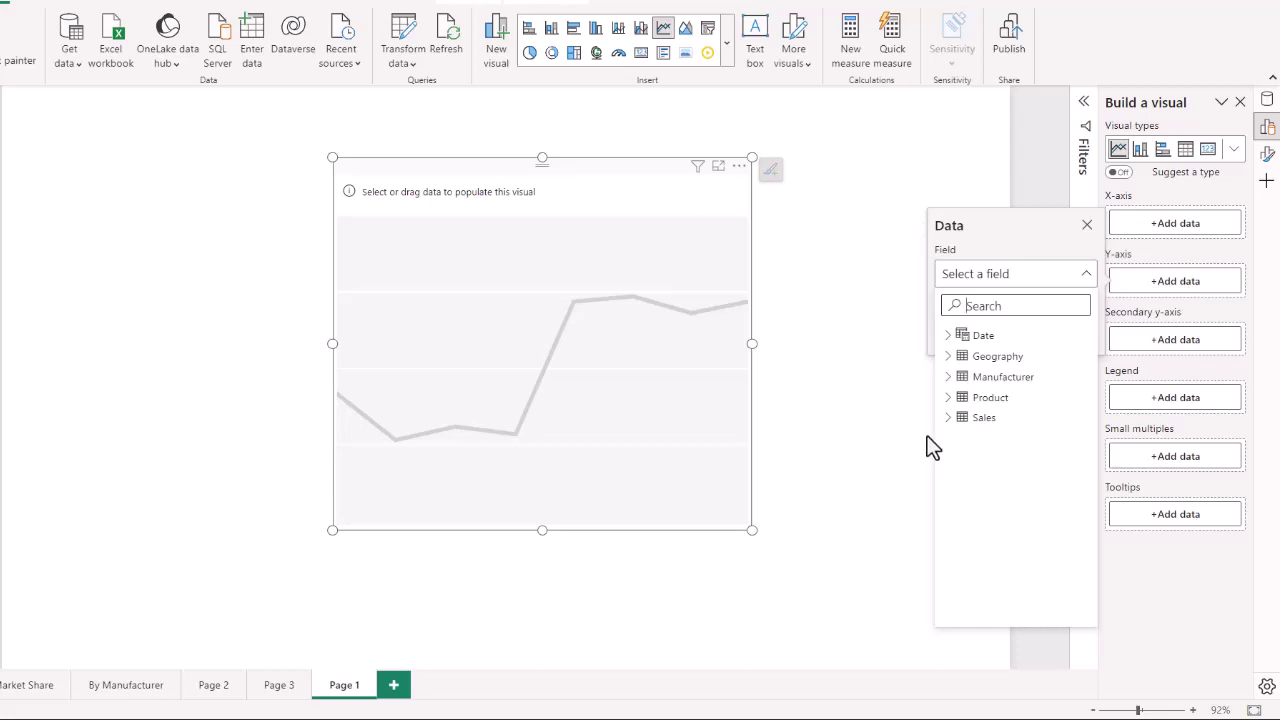
{"action": "left_click", "coordinate": [948, 418]}
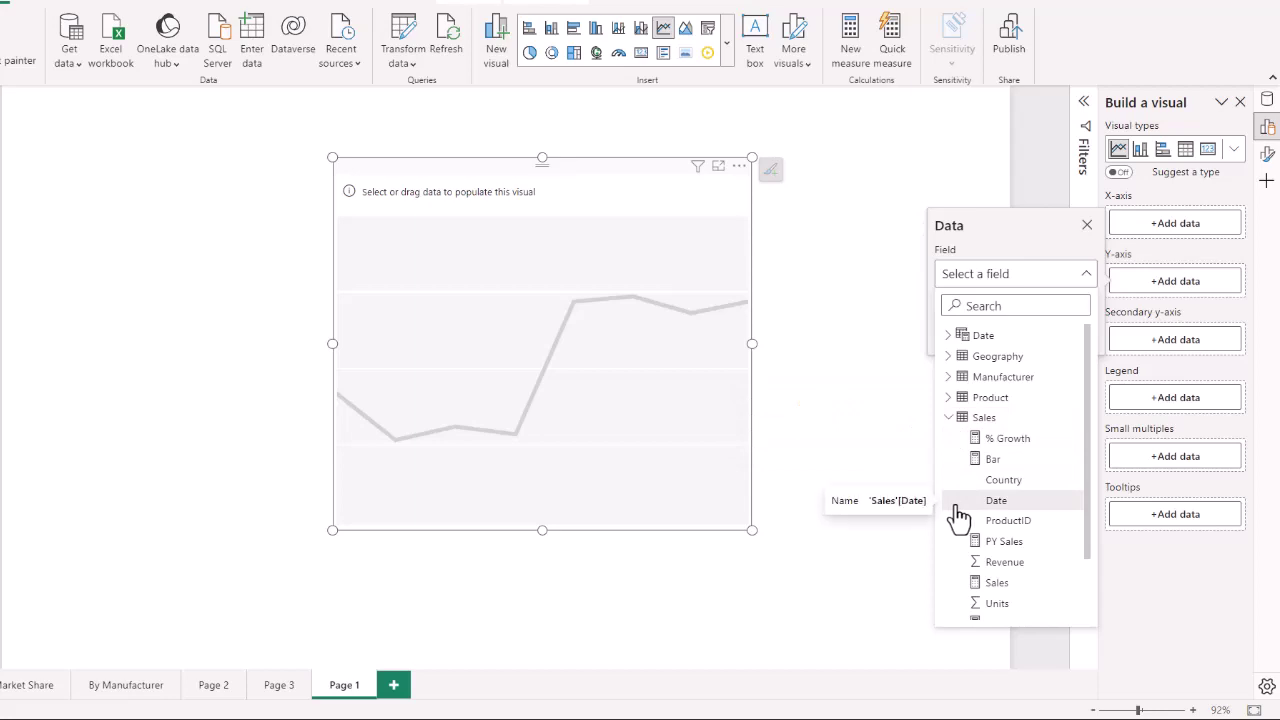
{"action": "left_click", "coordinate": [998, 588]}
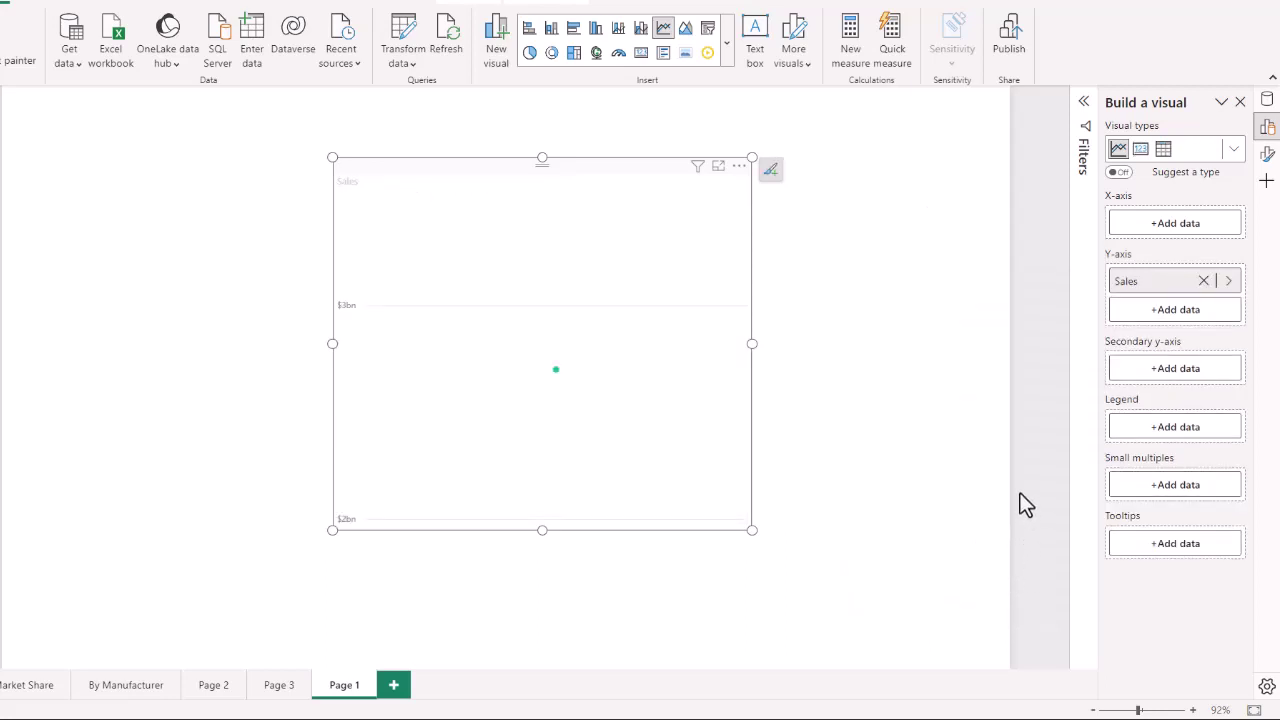
{"action": "left_click", "coordinate": [1186, 228]}
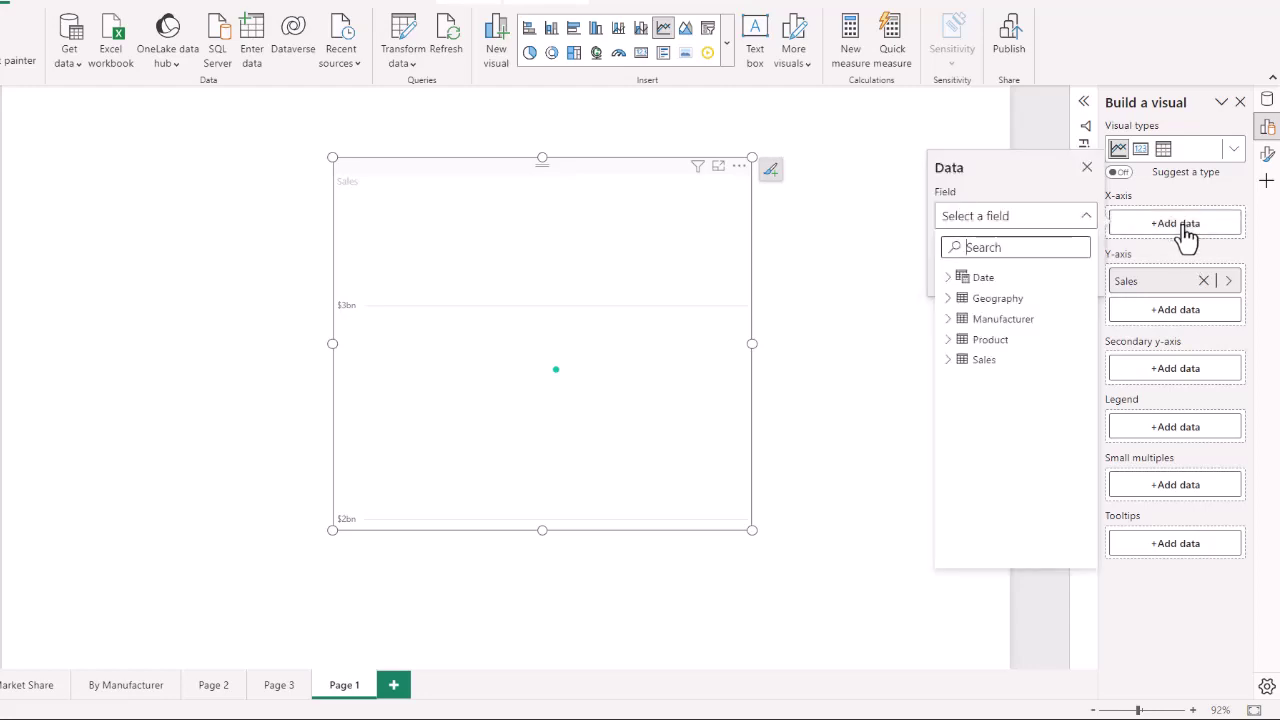
{"action": "left_click", "coordinate": [947, 279]}
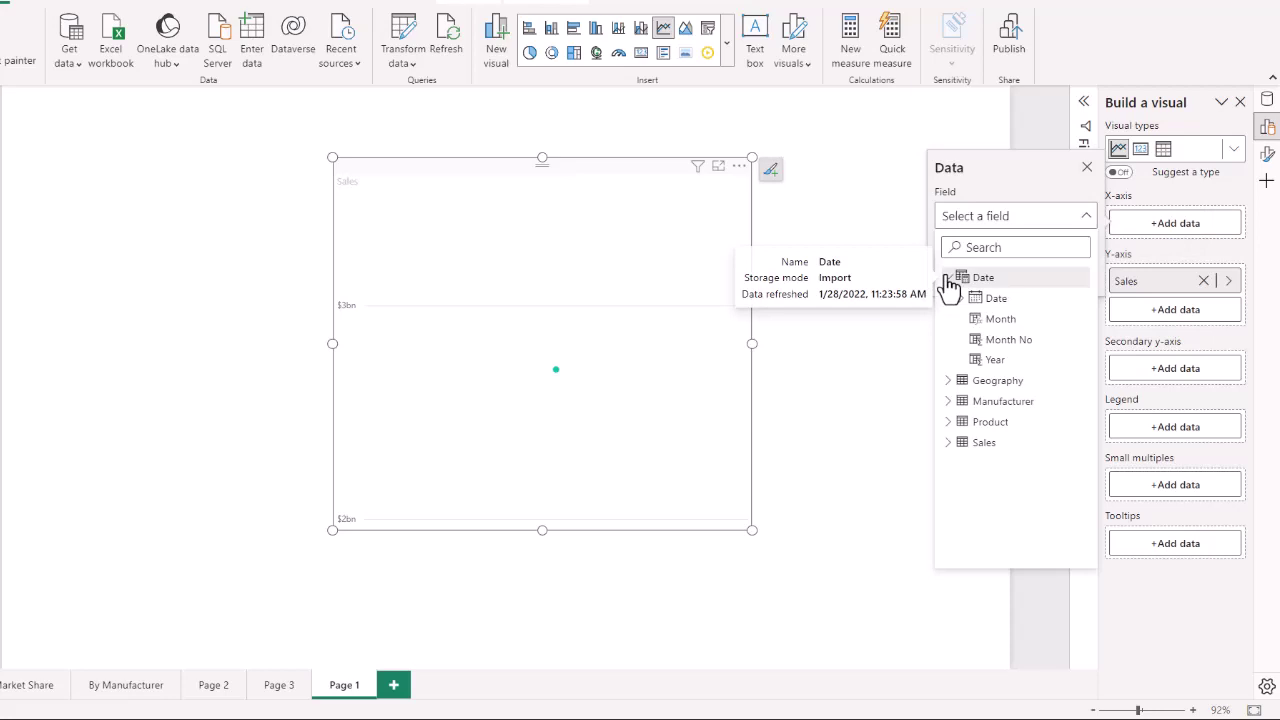
{"action": "left_click", "coordinate": [997, 299]}
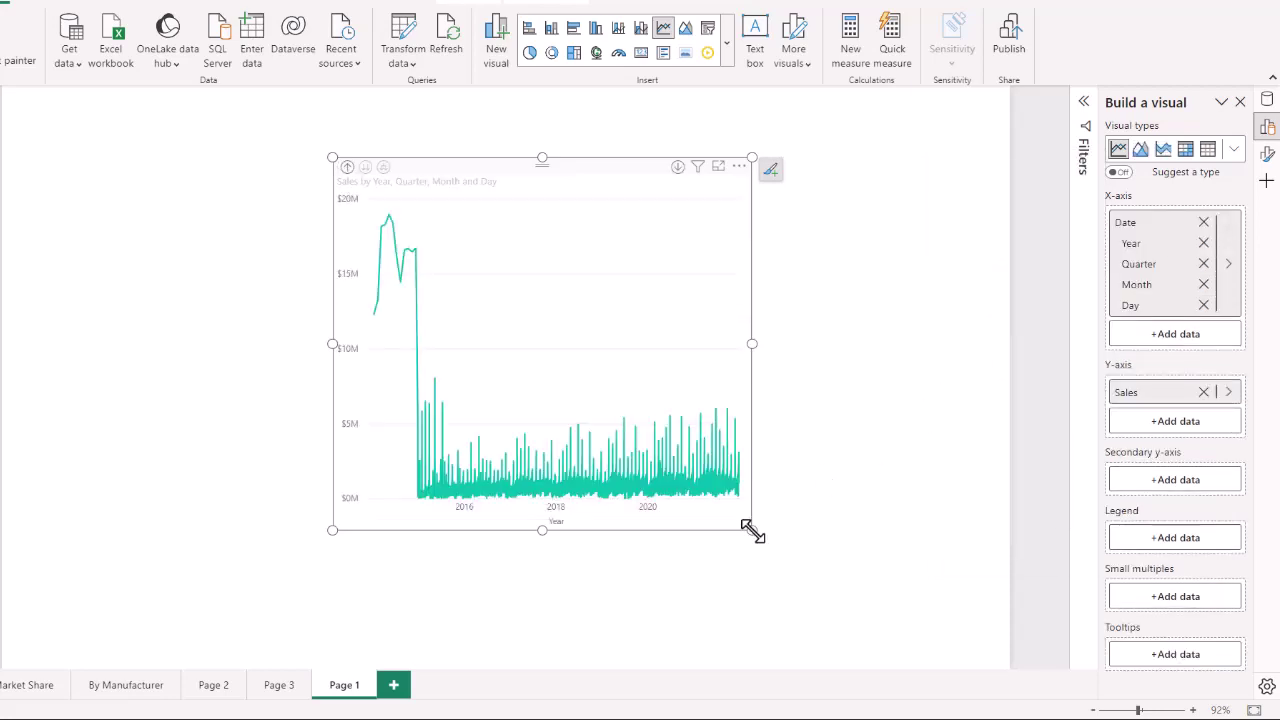
Enlarge the line chart further and shift it to the left on the page.
{"action": "left_click_drag", "start_coordinate": [752, 531], "coordinate": [843, 559]}
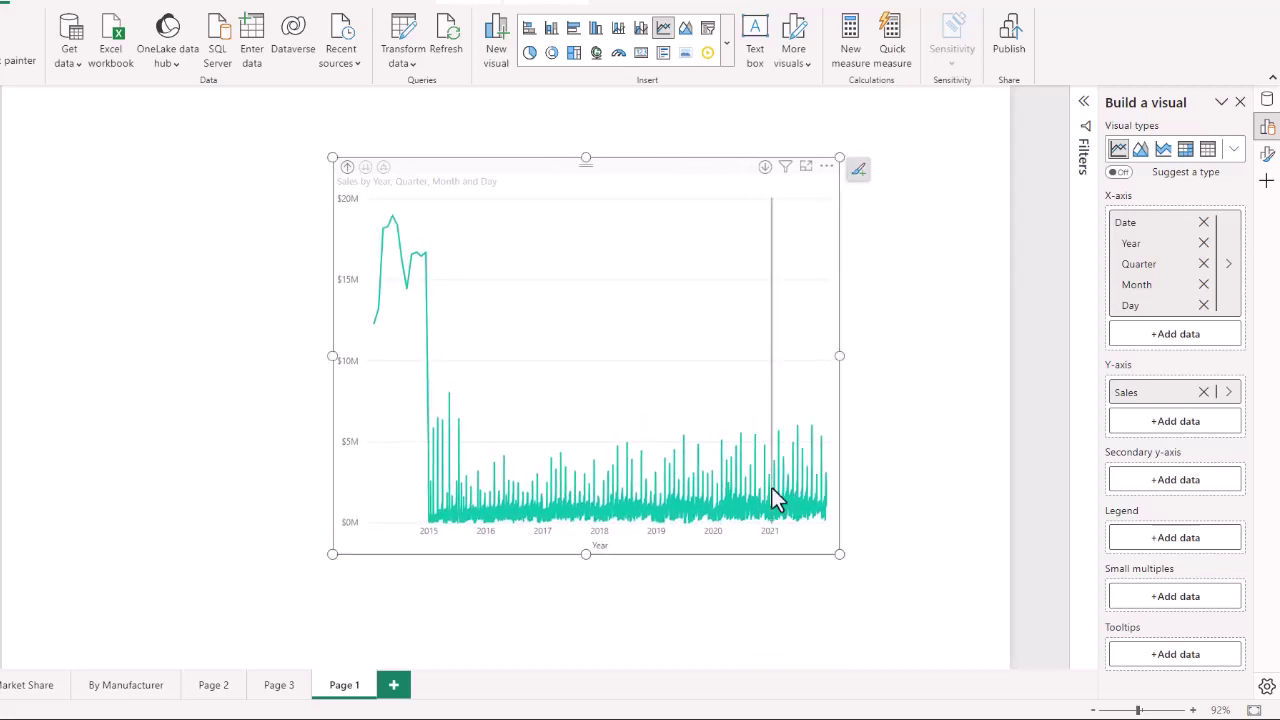
{"action": "mouse_move", "coordinate": [773, 490]}
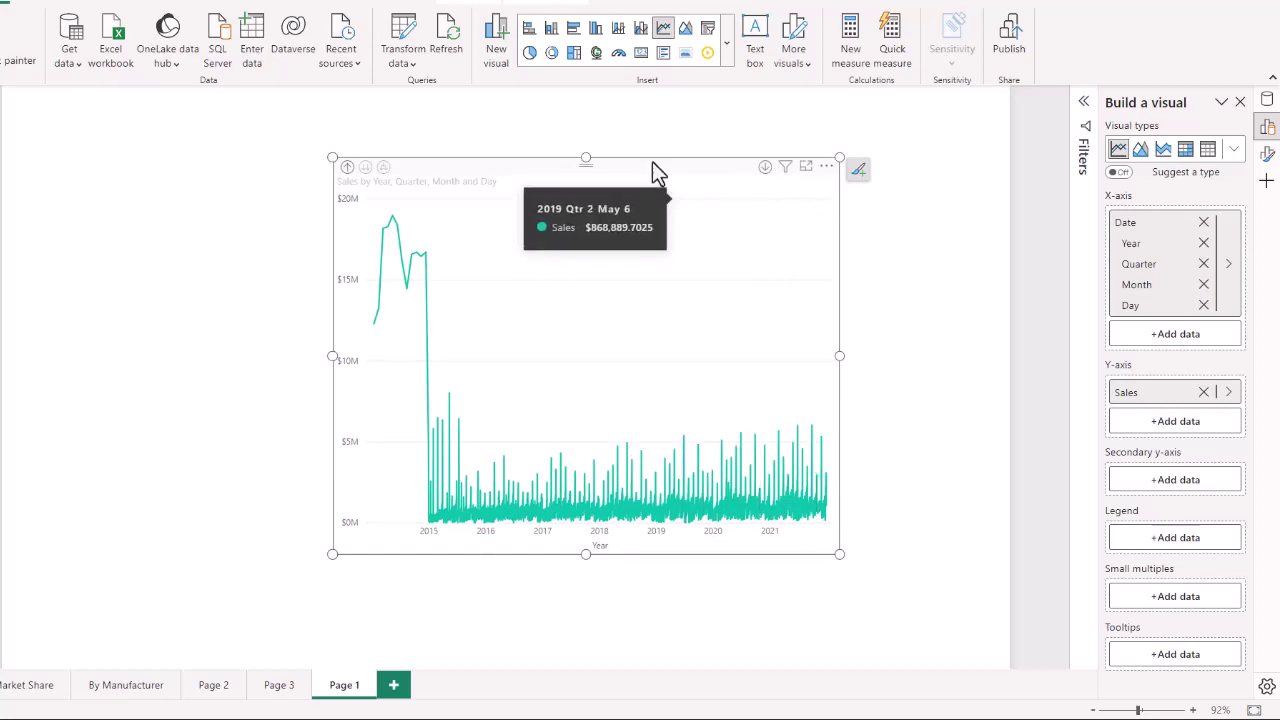
{"action": "left_click_drag", "start_coordinate": [652, 162], "coordinate": [528, 159]}
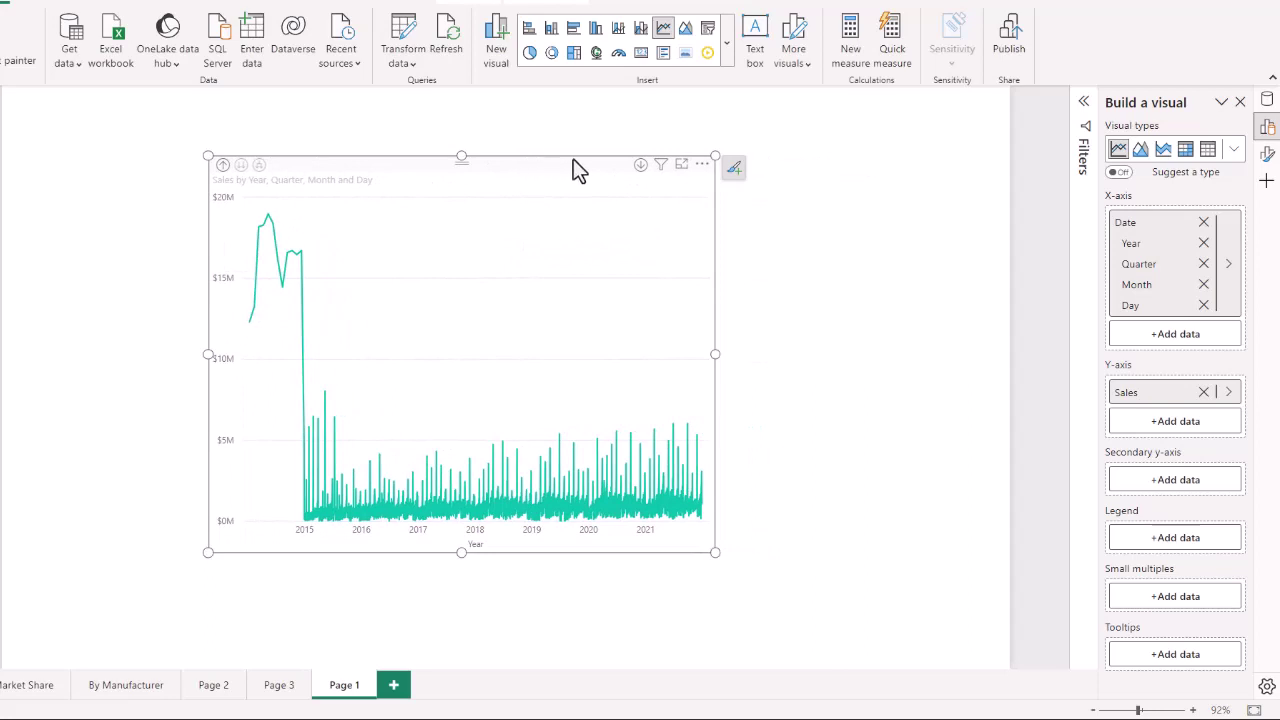
Add Find anomalies to the sales line chart and widen the chart slightly.
{"action": "left_click", "coordinate": [734, 170]}
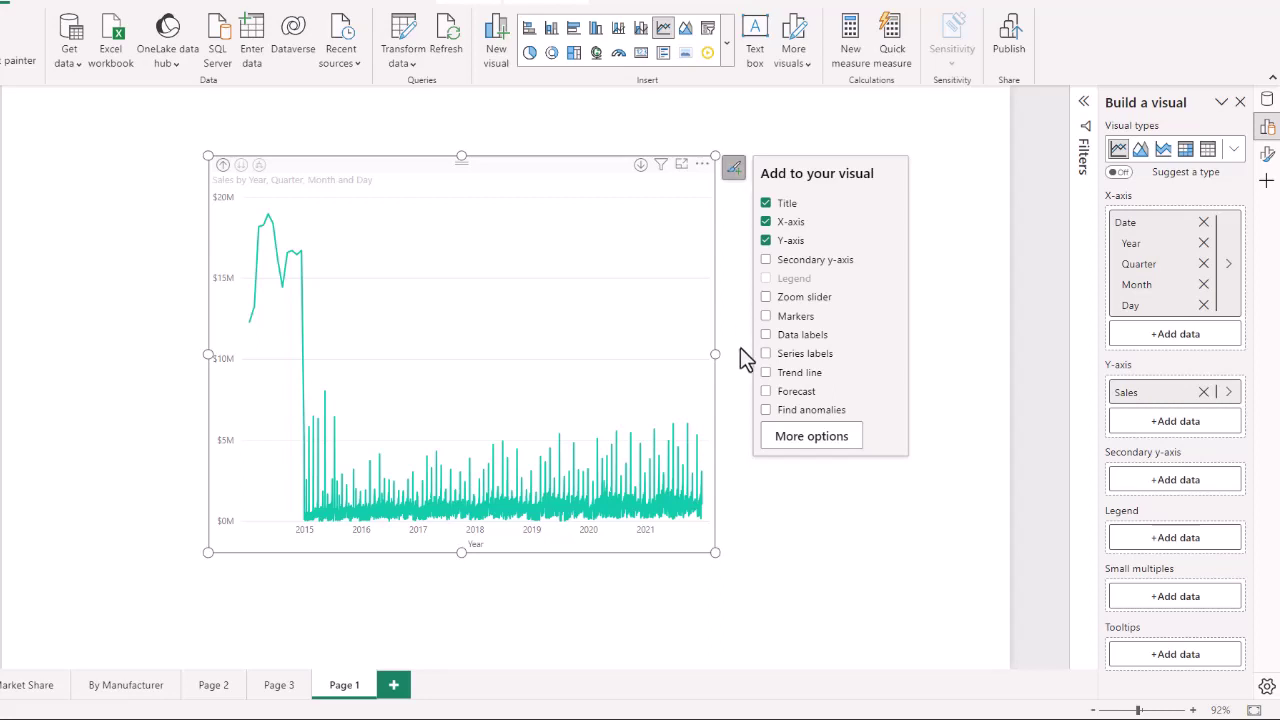
{"action": "left_click", "coordinate": [767, 412]}
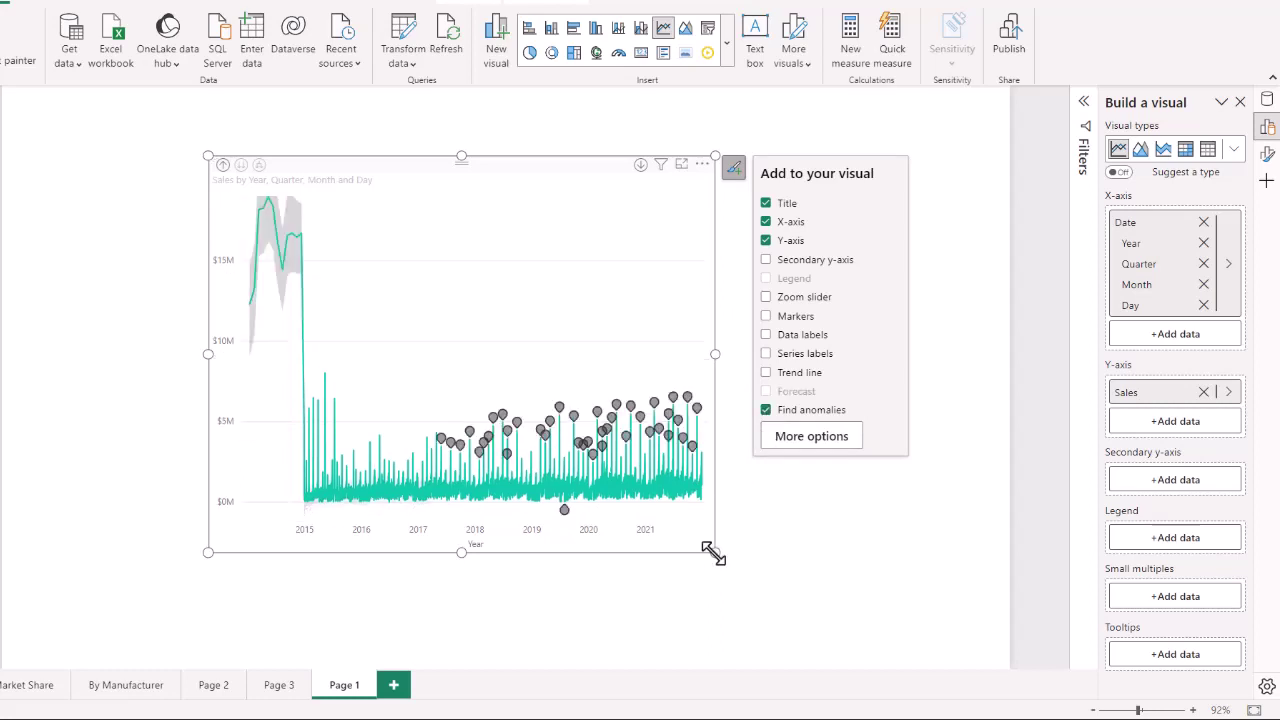
{"action": "left_click_drag", "start_coordinate": [714, 551], "coordinate": [740, 557]}
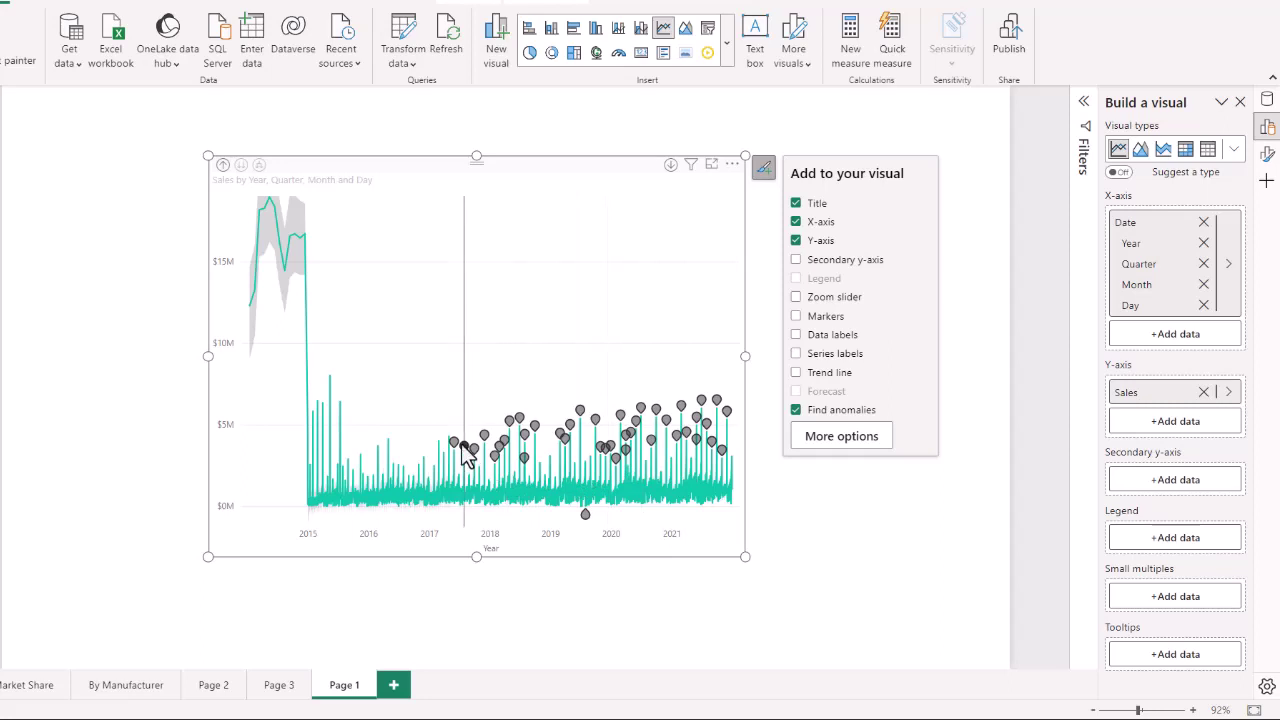
Examine the possible explanations for the May 31, 2017 sales anomaly, including the details for 'Category' is Urban.
{"action": "mouse_move", "coordinate": [473, 458]}
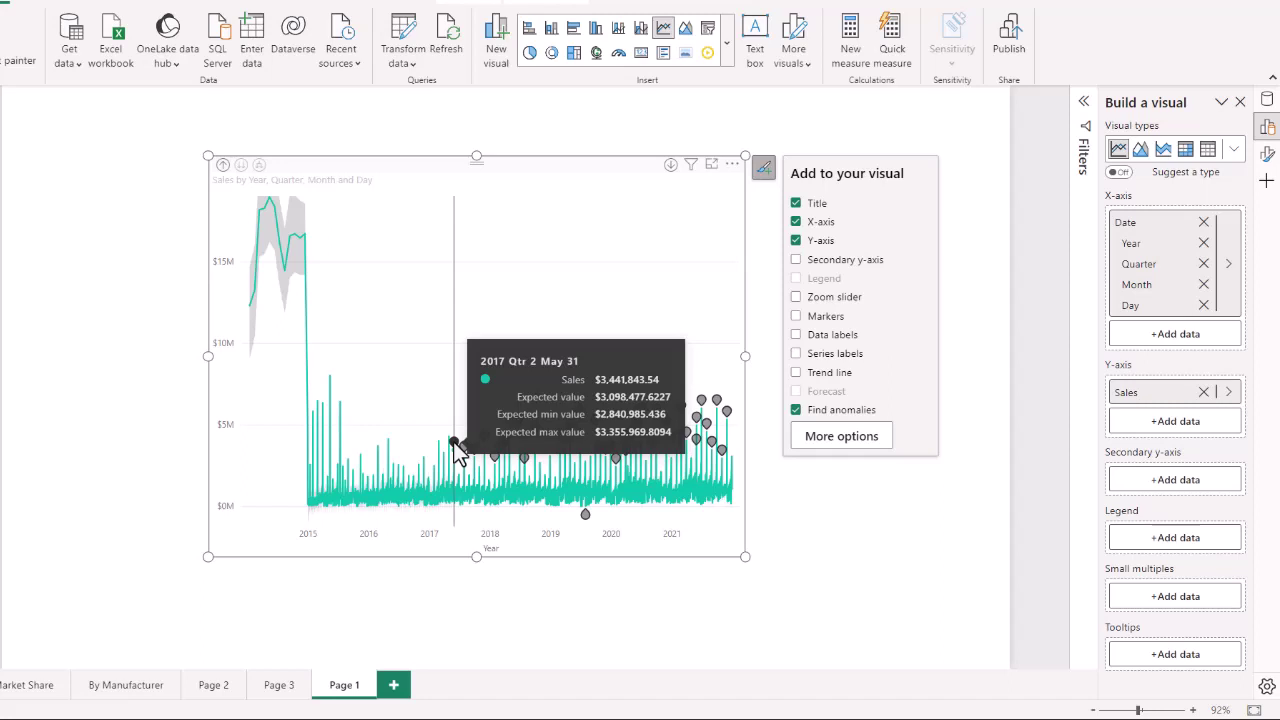
{"action": "left_click", "coordinate": [454, 443]}
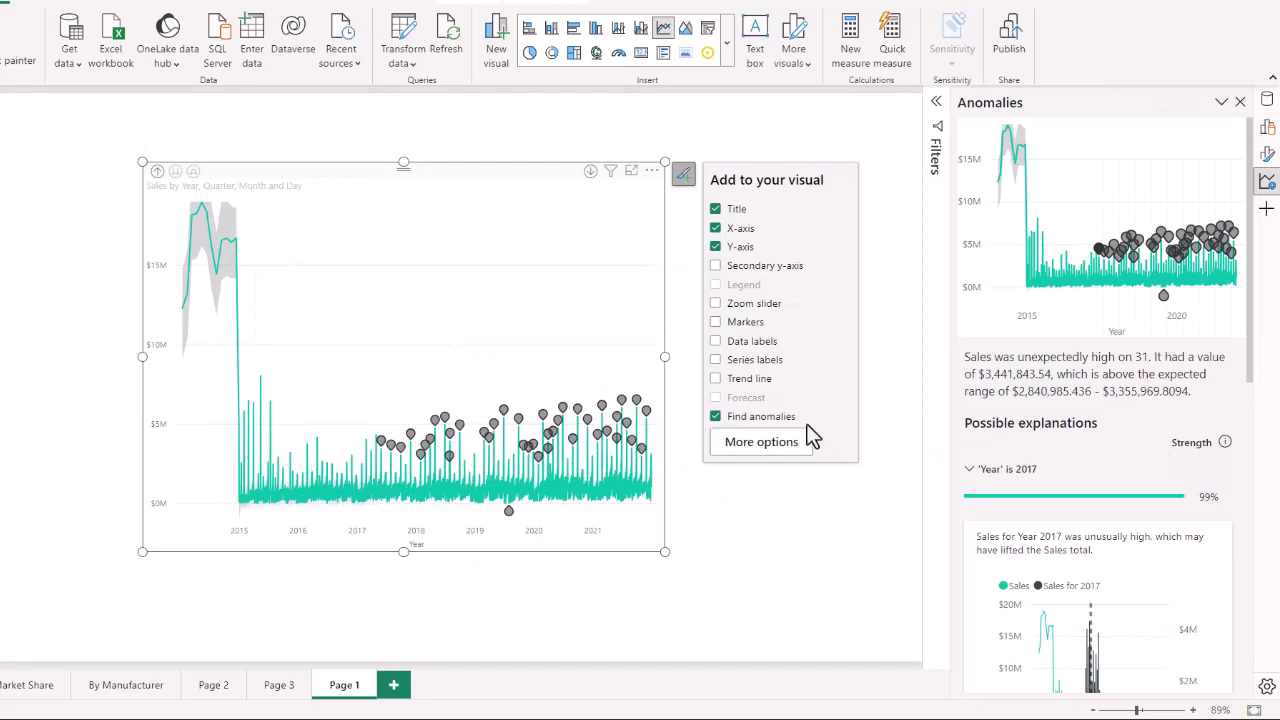
{"action": "mouse_move", "coordinate": [1095, 228]}
{"action": "scroll", "coordinate": [1130, 362], "scroll_direction": "down", "scroll_amount": 3}
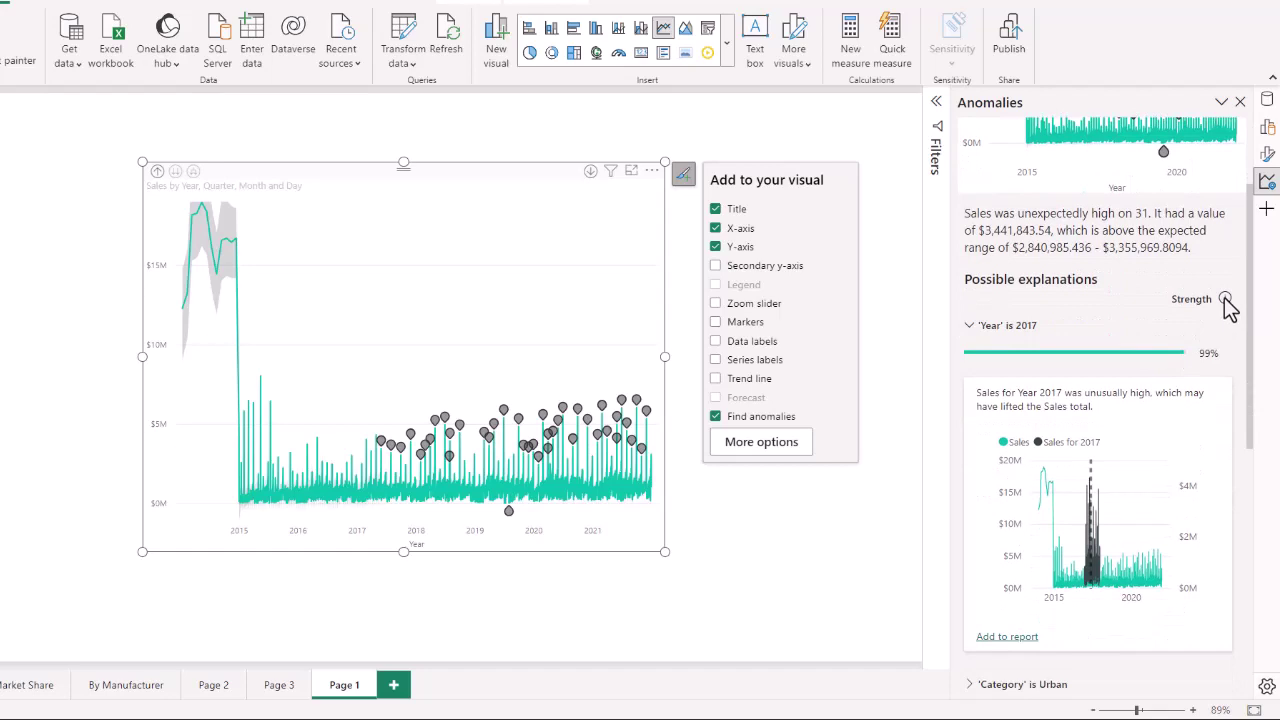
{"action": "mouse_move", "coordinate": [1225, 299]}
{"action": "scroll", "coordinate": [1116, 326], "scroll_direction": "down", "scroll_amount": 3}
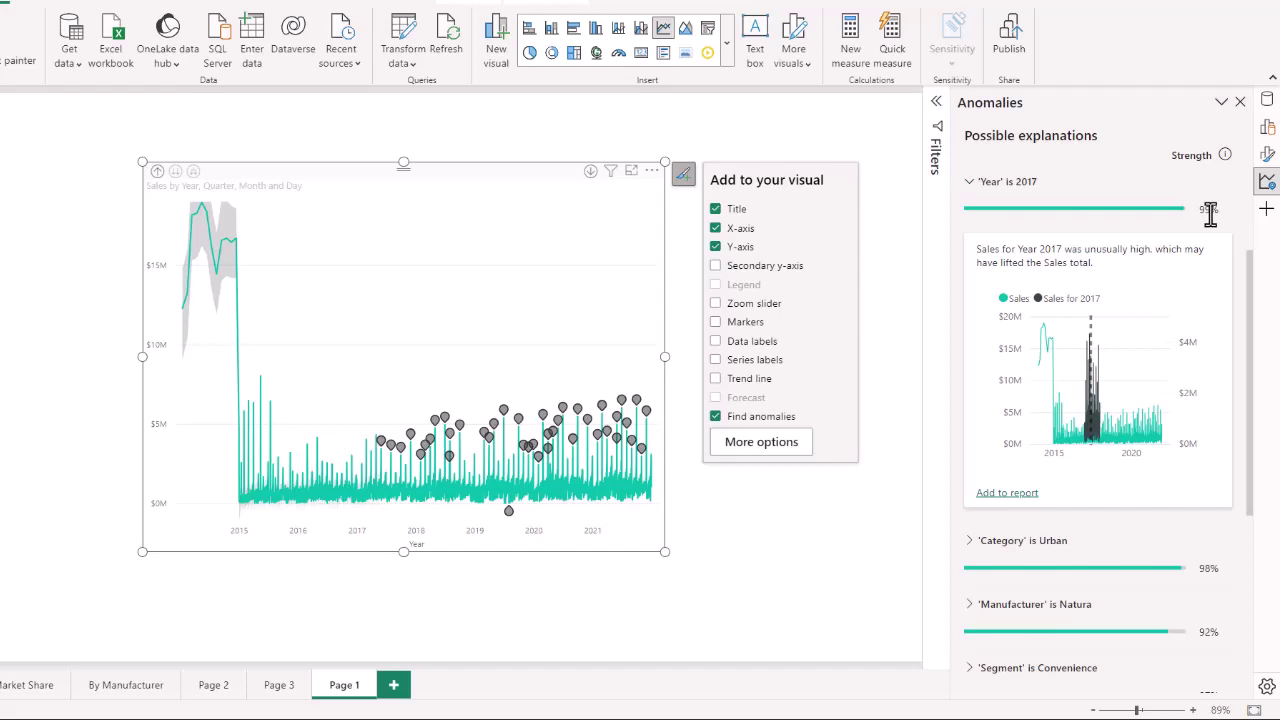
{"action": "scroll", "coordinate": [1166, 289], "scroll_direction": "down", "scroll_amount": 3}
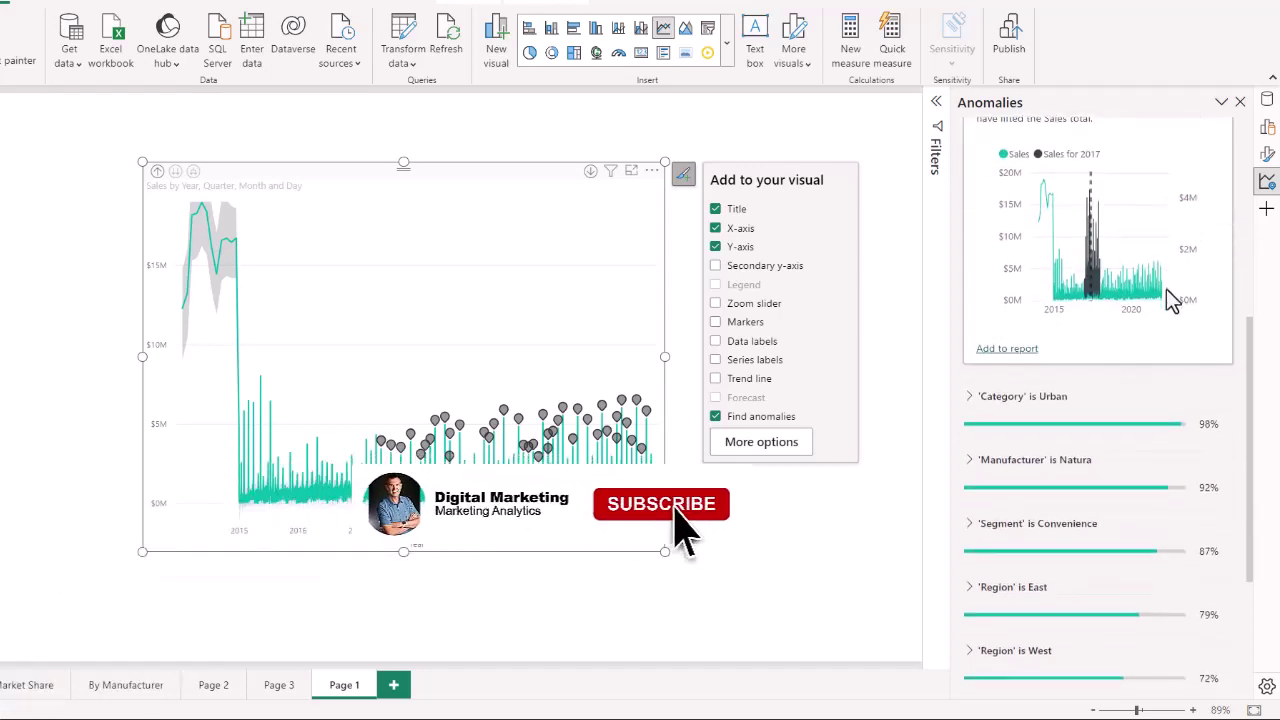
{"action": "left_click", "coordinate": [970, 398]}
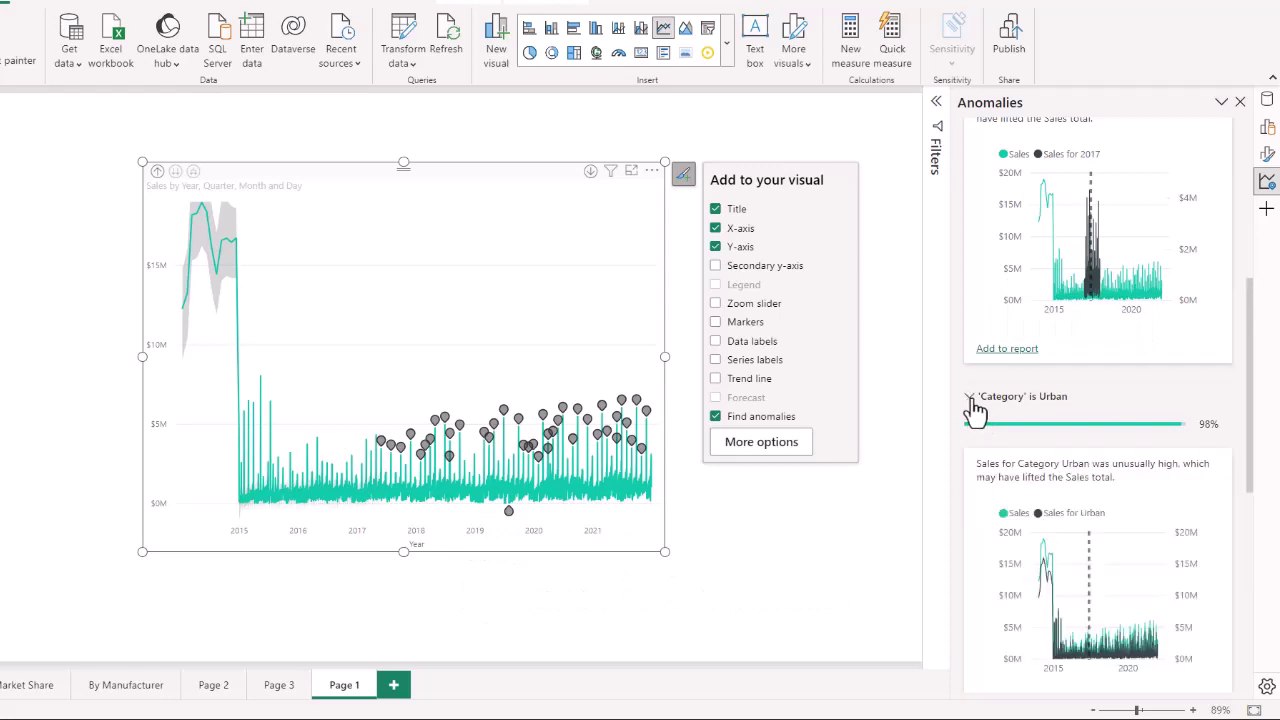
{"action": "scroll", "coordinate": [975, 410], "scroll_direction": "down", "scroll_amount": 3}
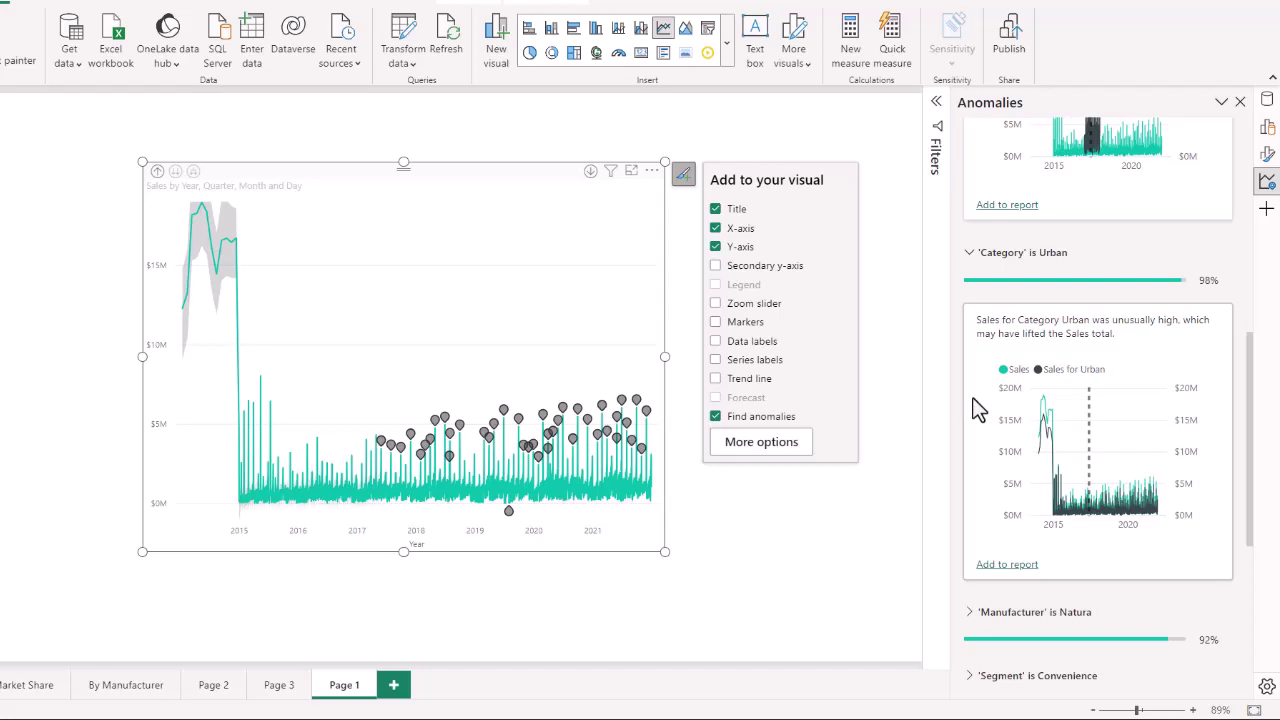
{"action": "scroll", "coordinate": [972, 397], "scroll_direction": "down", "scroll_amount": 3}
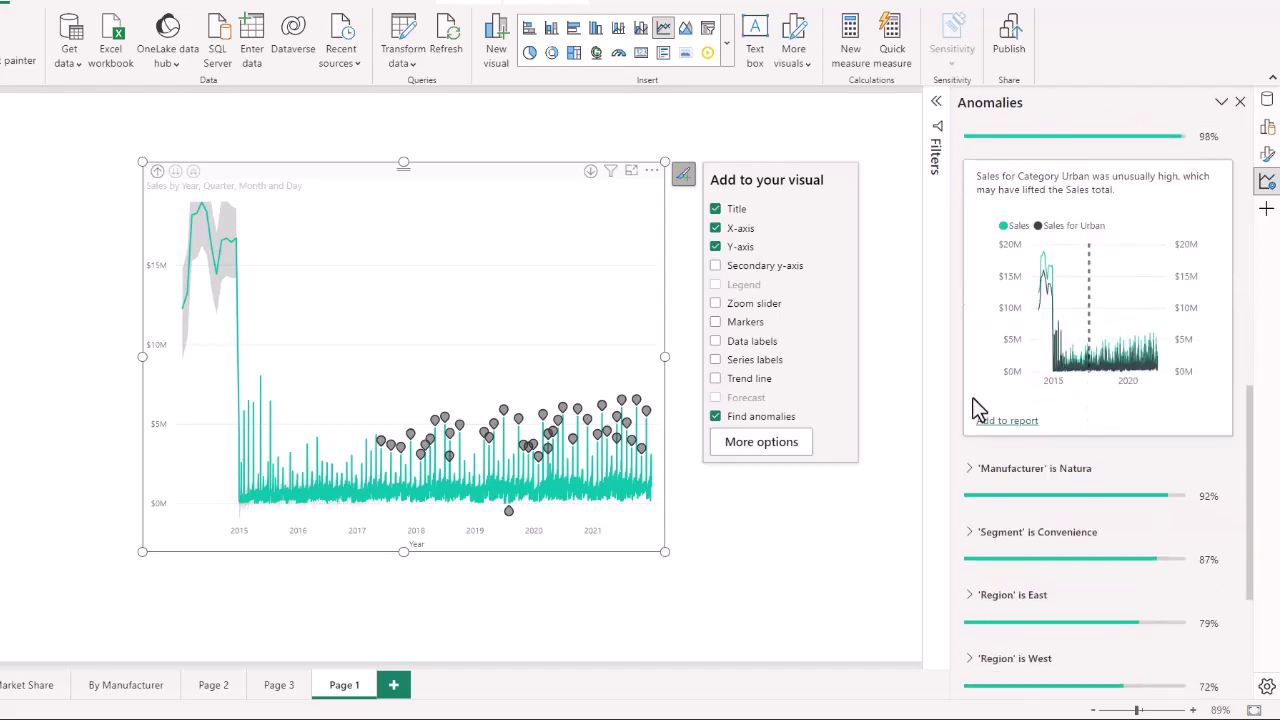
{"action": "scroll", "coordinate": [972, 397], "scroll_direction": "down", "scroll_amount": 5}
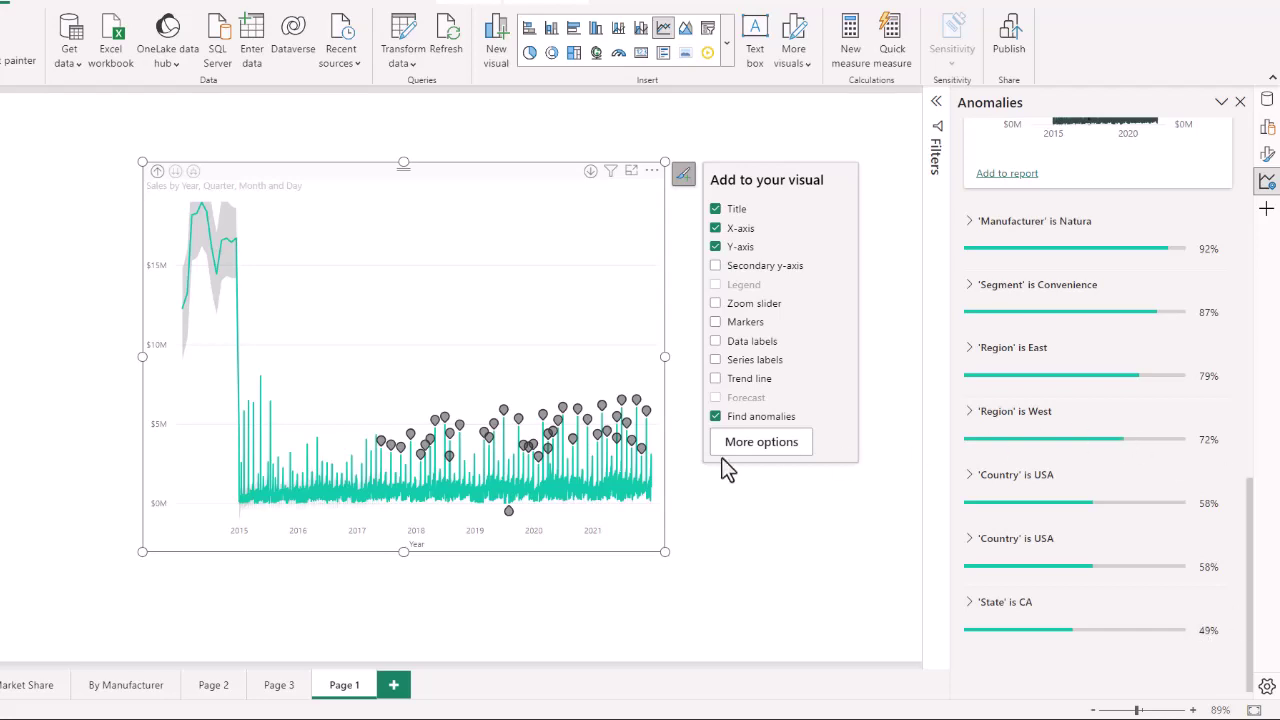
Examine the explanations for the August 1, 2019 anomaly below the line, including the details for 'Manufacturer' is VanArsdel.
{"action": "mouse_move", "coordinate": [510, 517]}
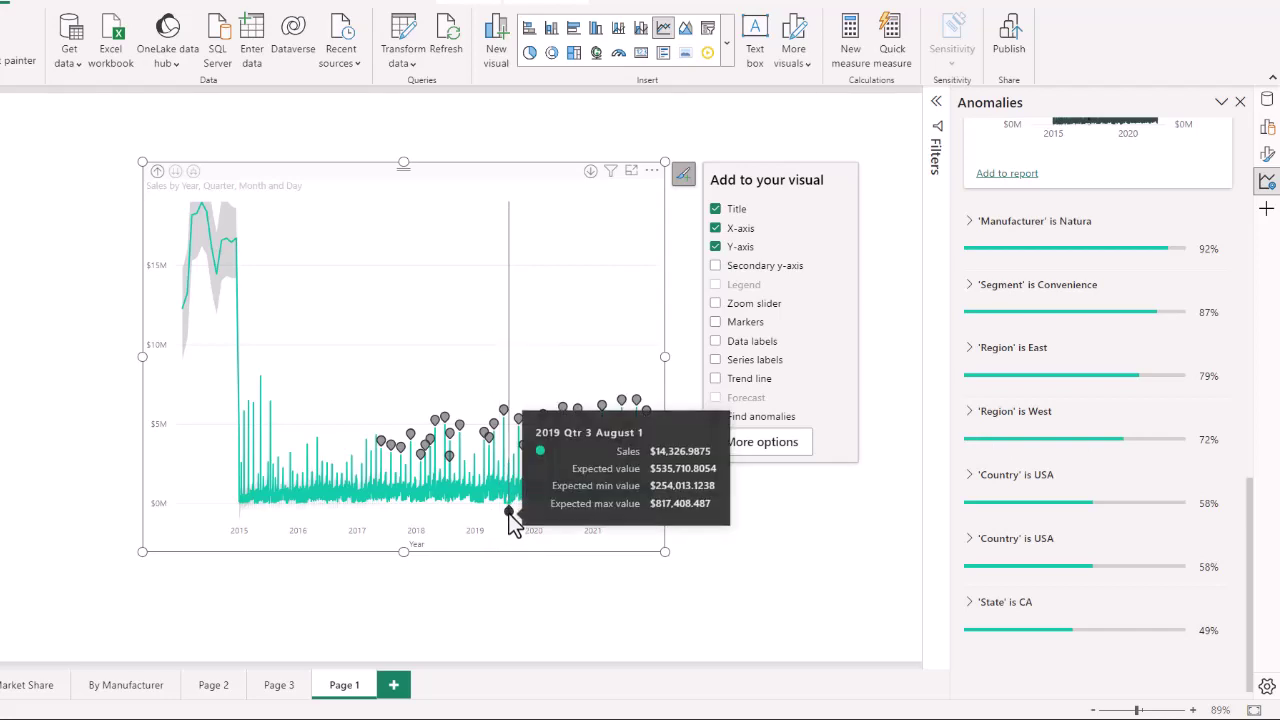
{"action": "left_click", "coordinate": [509, 515]}
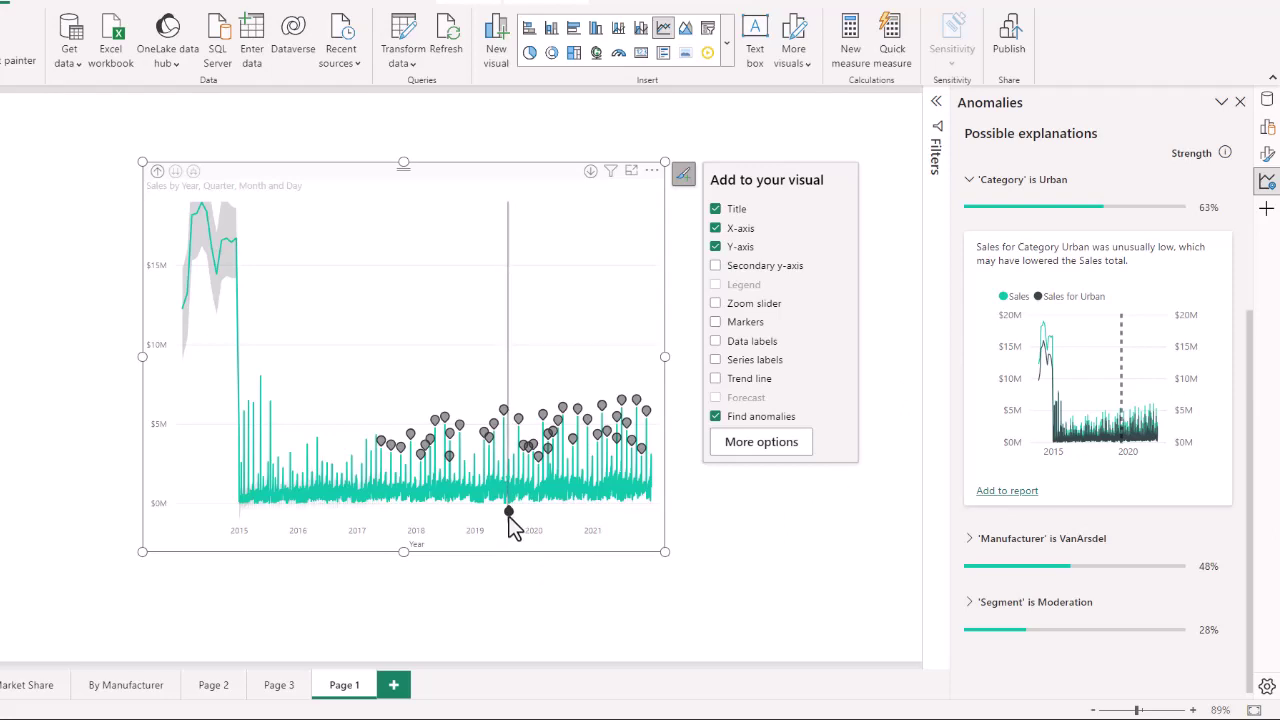
{"action": "mouse_move", "coordinate": [509, 512]}
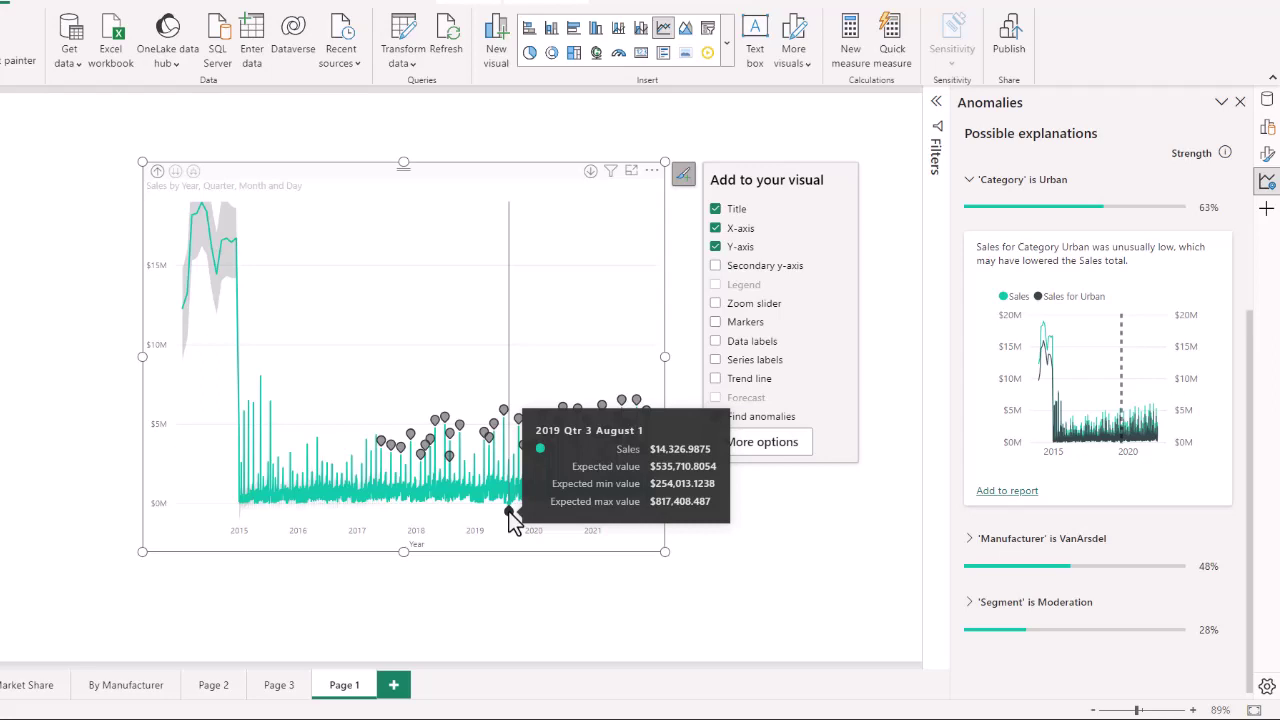
{"action": "left_click", "coordinate": [970, 543]}
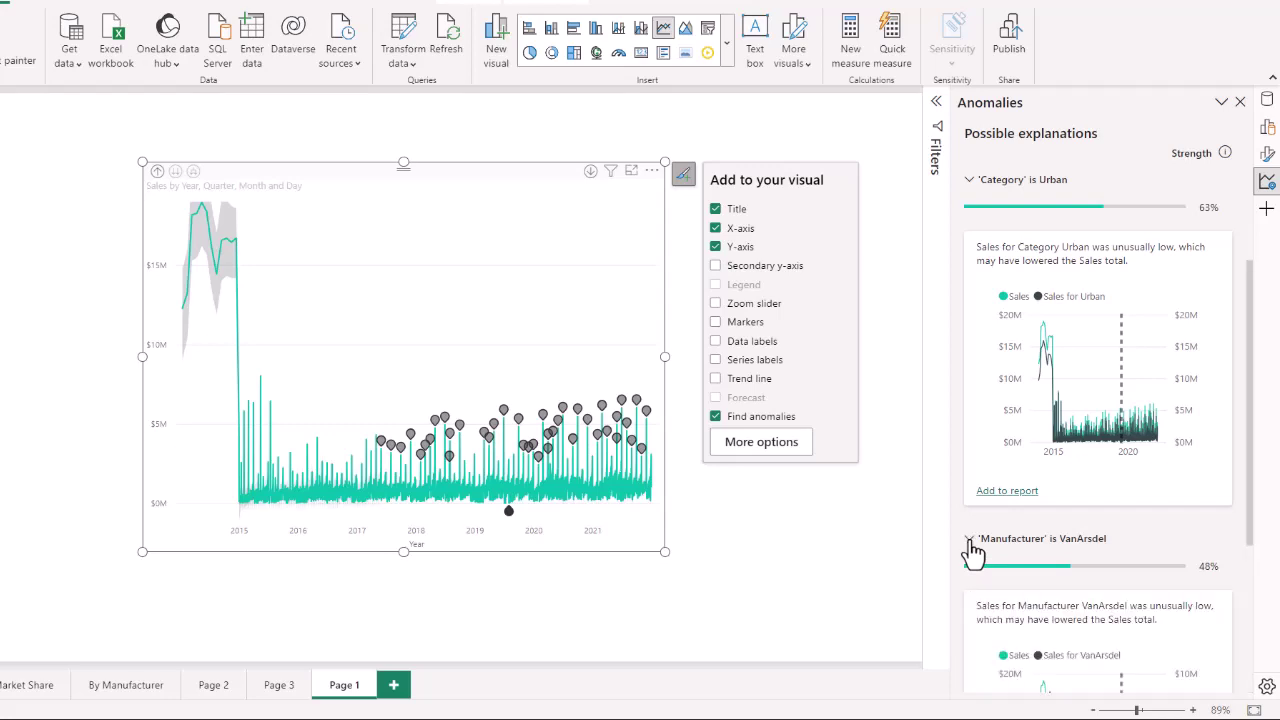
{"action": "scroll", "coordinate": [973, 550], "scroll_direction": "down", "scroll_amount": 3}
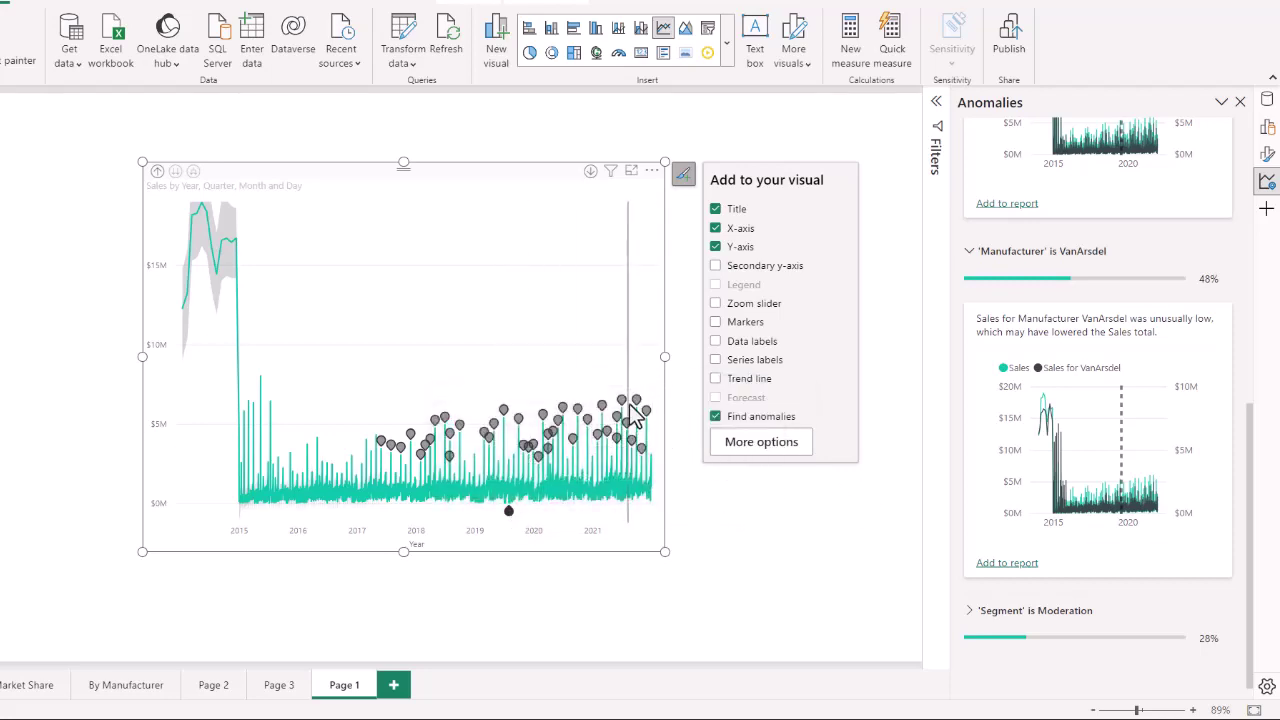
Open the possible explanations for the June 30, 2021 sales anomaly.
{"action": "mouse_move", "coordinate": [625, 402]}
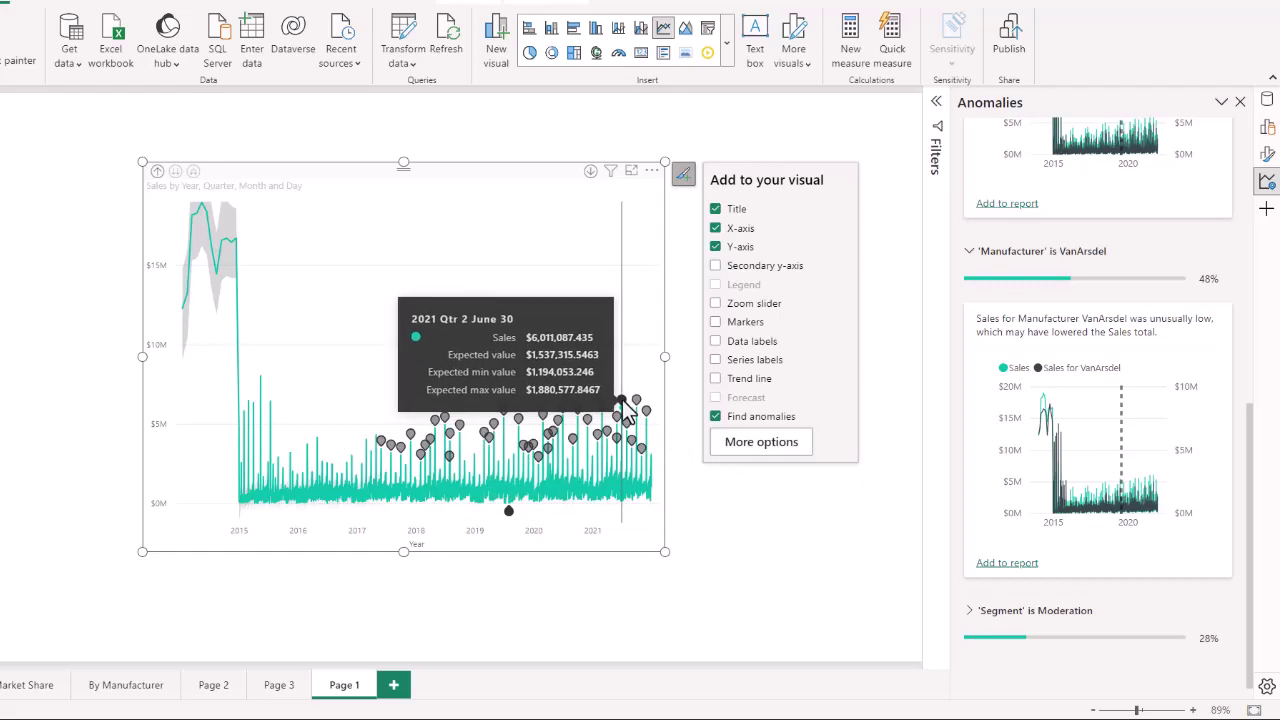
{"action": "left_click", "coordinate": [624, 402]}
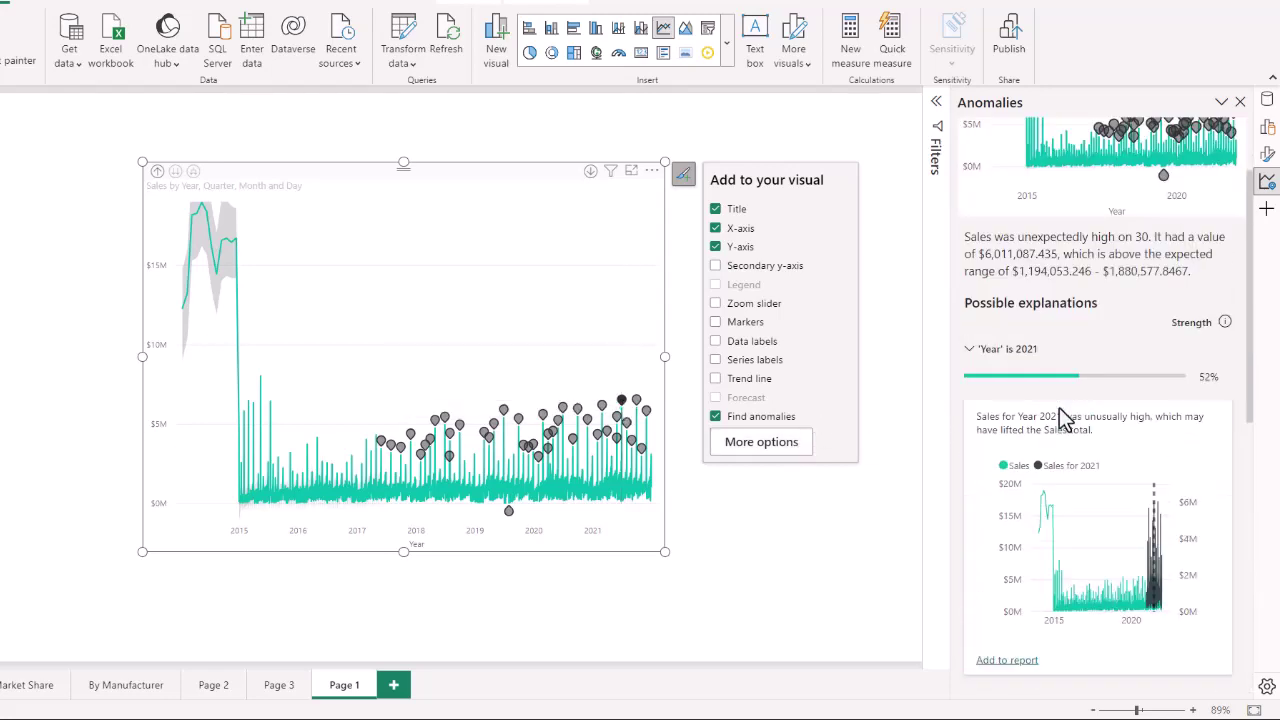
Examine the June 30, 2021 anomaly's summary and possible explanations, including the details for 'Year' is 2021.
{"action": "scroll", "coordinate": [1059, 407], "scroll_direction": "up", "scroll_amount": 2}
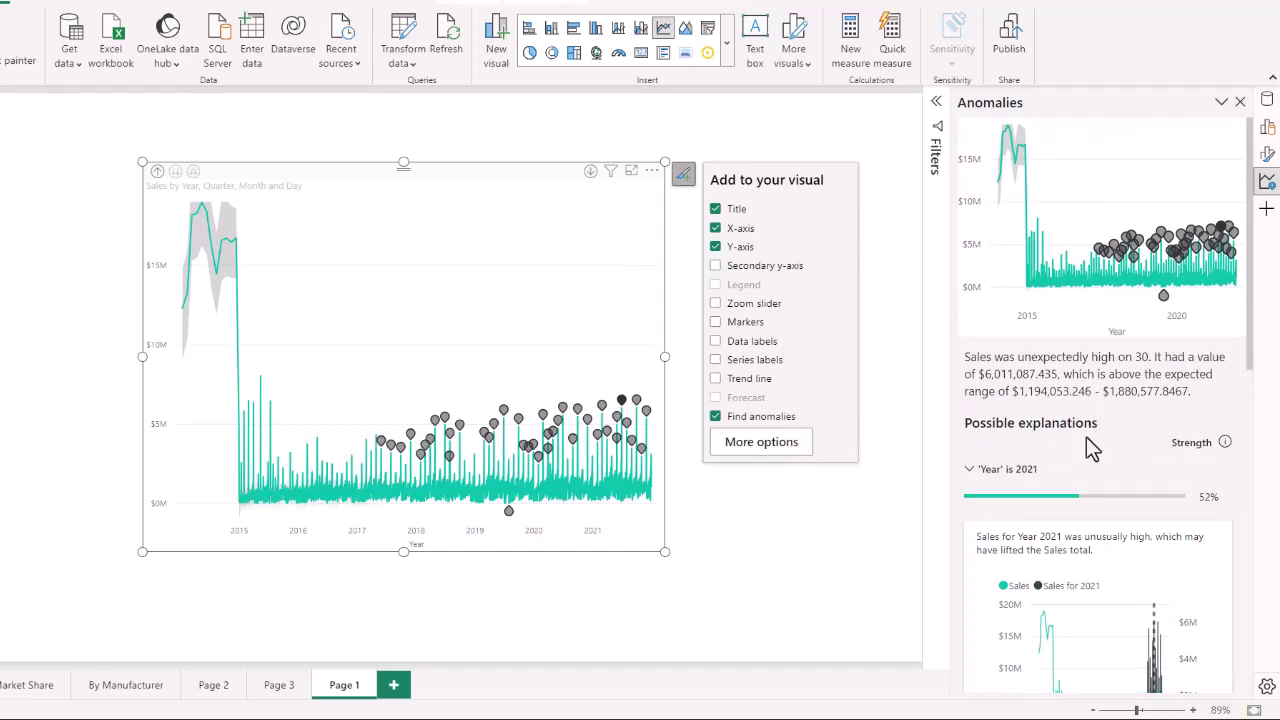
{"action": "scroll", "coordinate": [1106, 448], "scroll_direction": "down", "scroll_amount": 5}
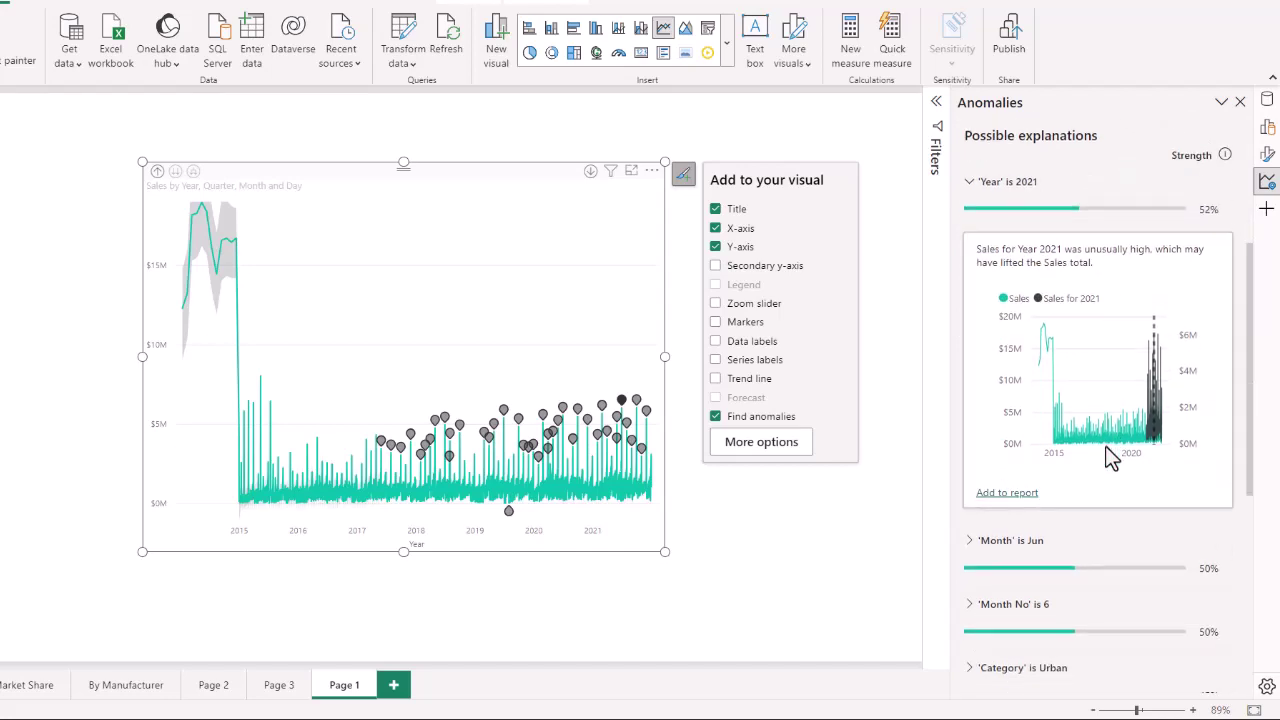
{"action": "mouse_move", "coordinate": [1110, 450]}
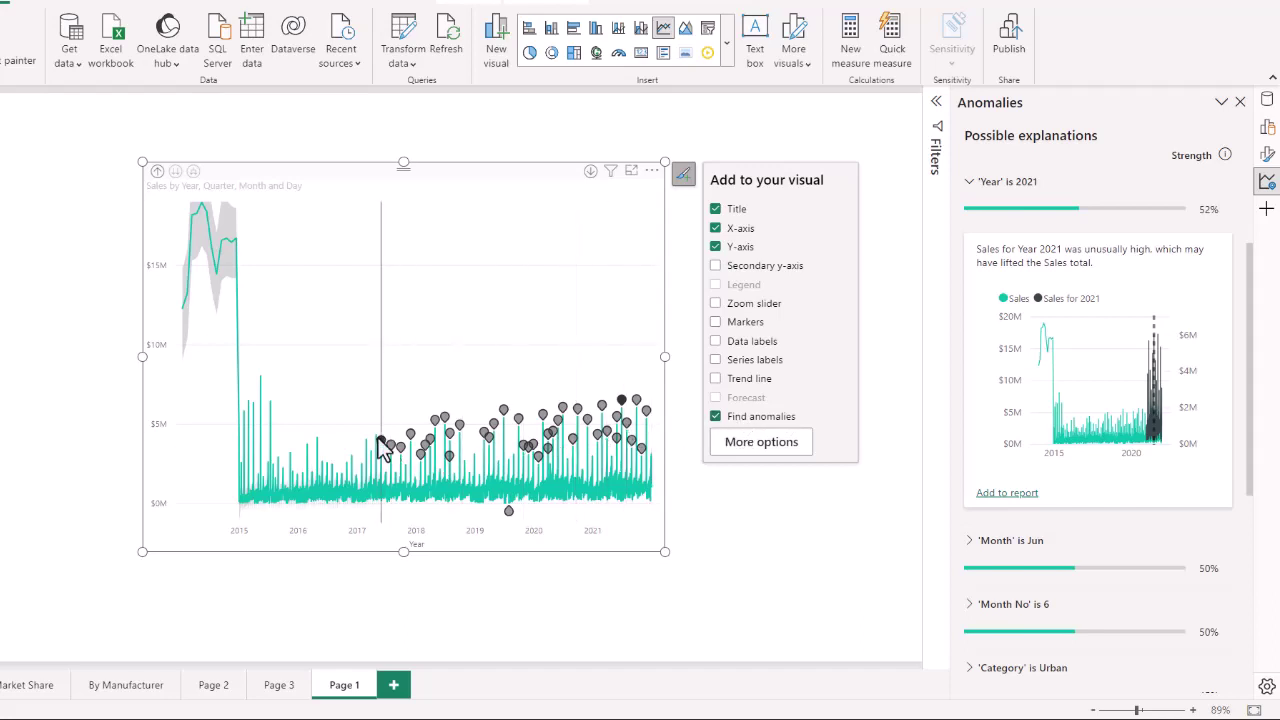
Return to the May 31, 2017 anomaly and examine its explanation details for 'Region' is West and 'Country' is USA, plus its summary.
{"action": "mouse_move", "coordinate": [385, 450]}
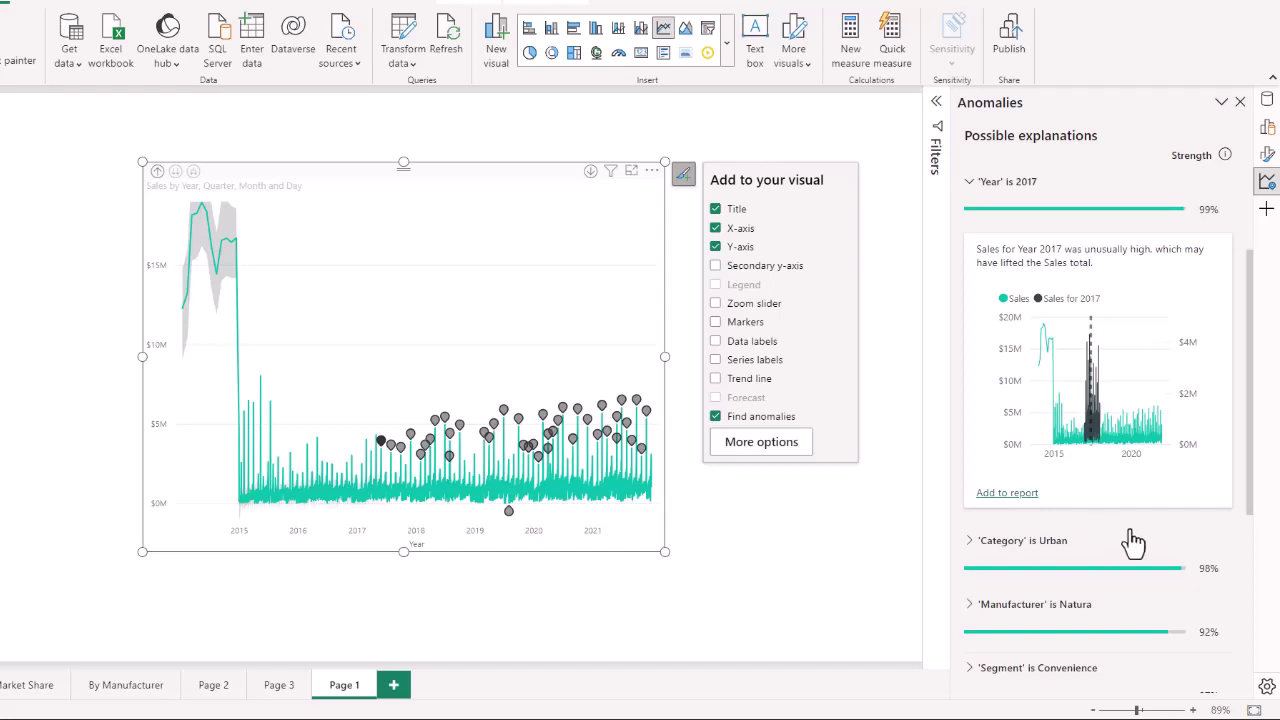
{"action": "scroll", "coordinate": [1151, 520], "scroll_direction": "down", "scroll_amount": 3}
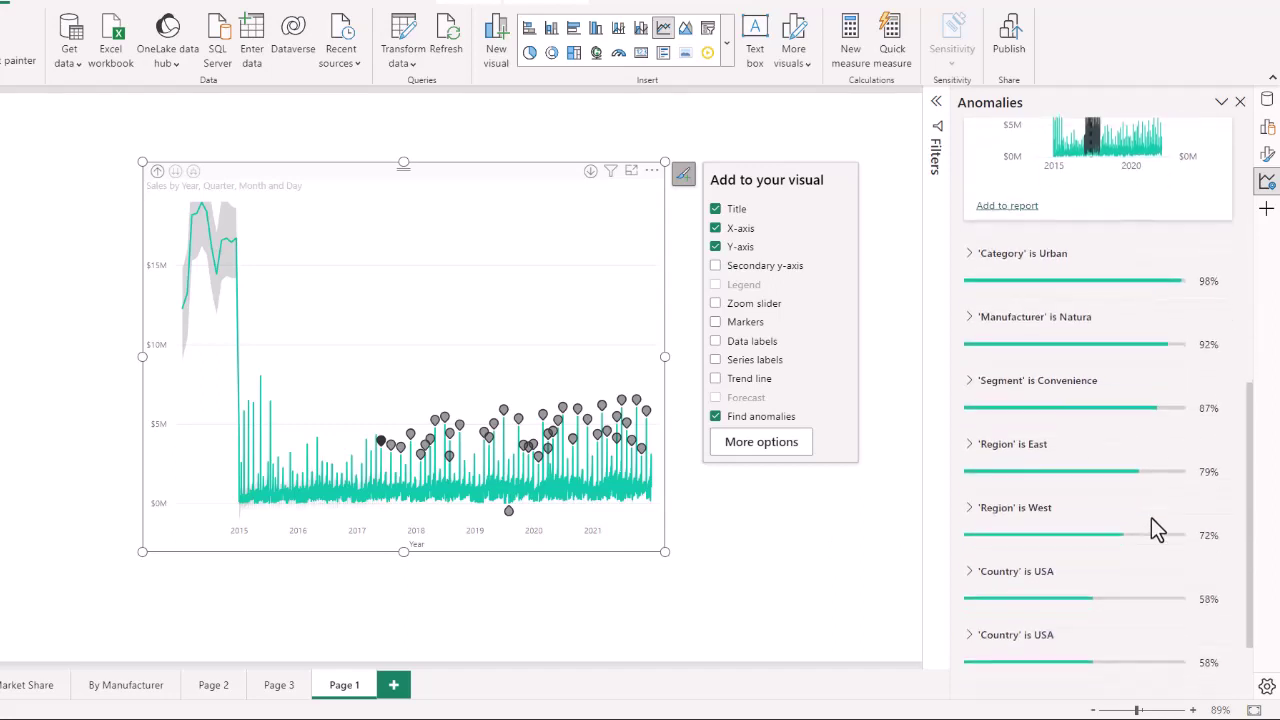
{"action": "left_click", "coordinate": [970, 508]}
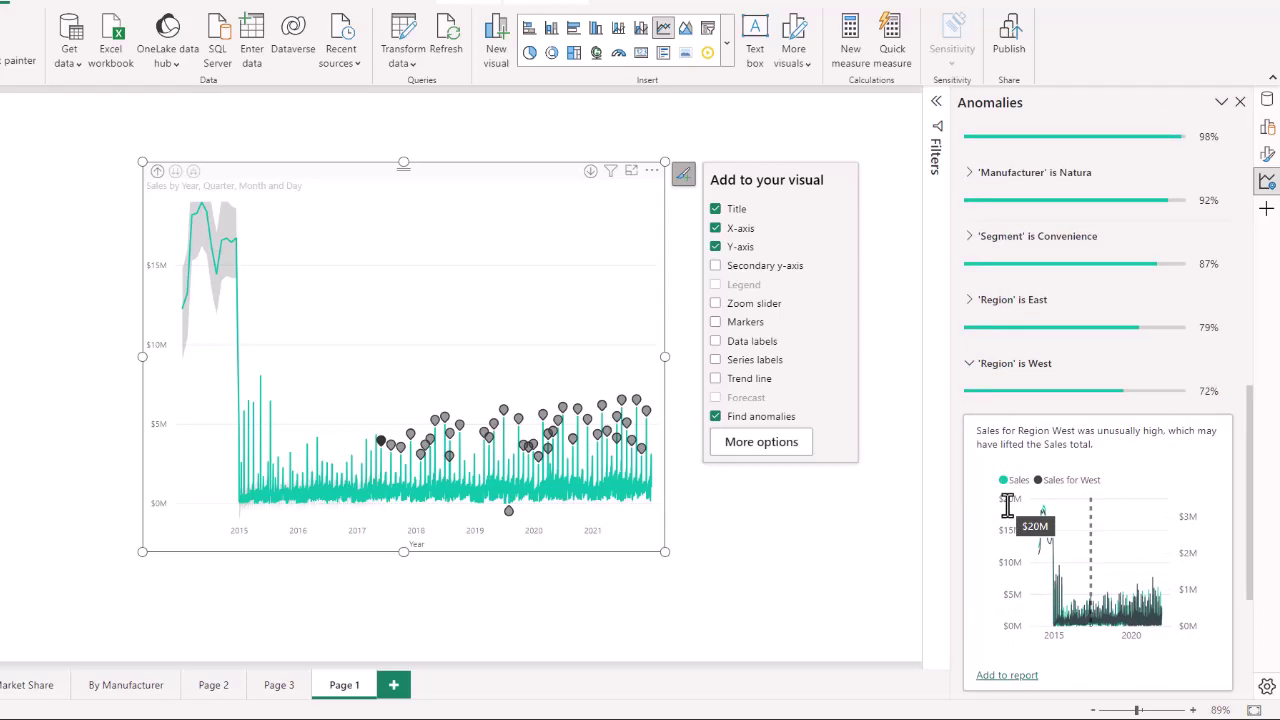
{"action": "scroll", "coordinate": [1007, 508], "scroll_direction": "down", "scroll_amount": 3}
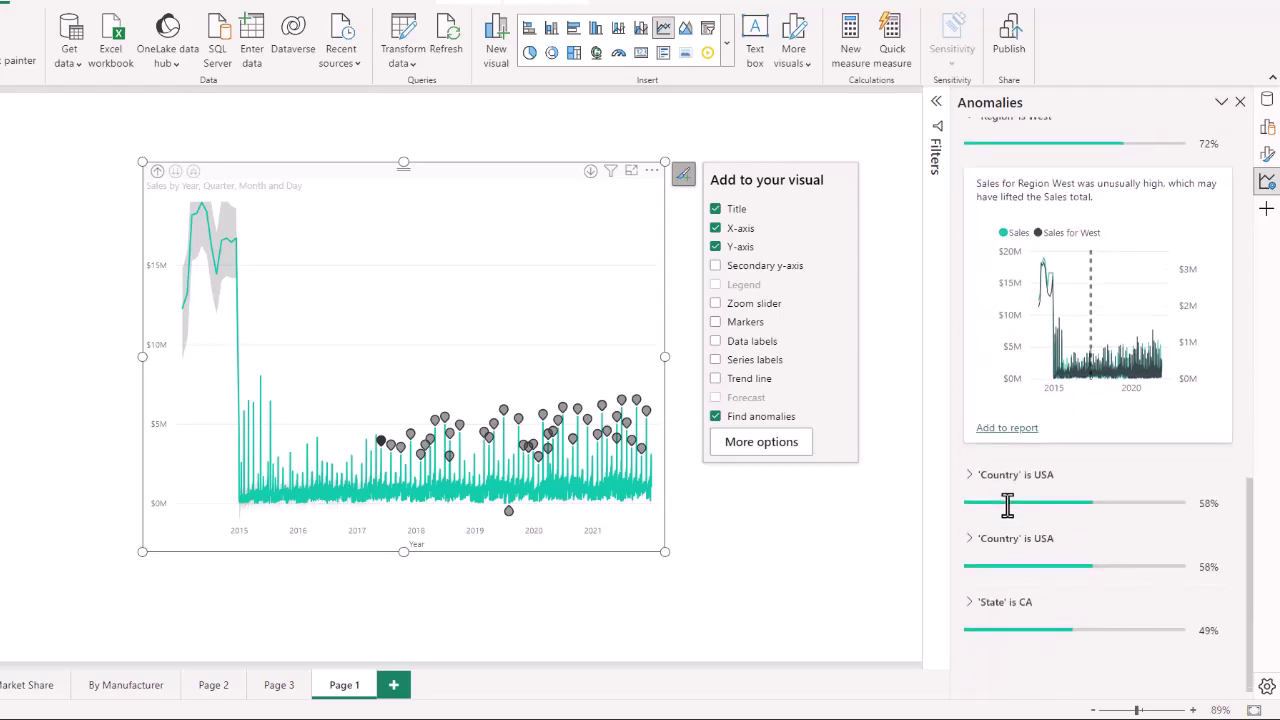
{"action": "left_click", "coordinate": [970, 480]}
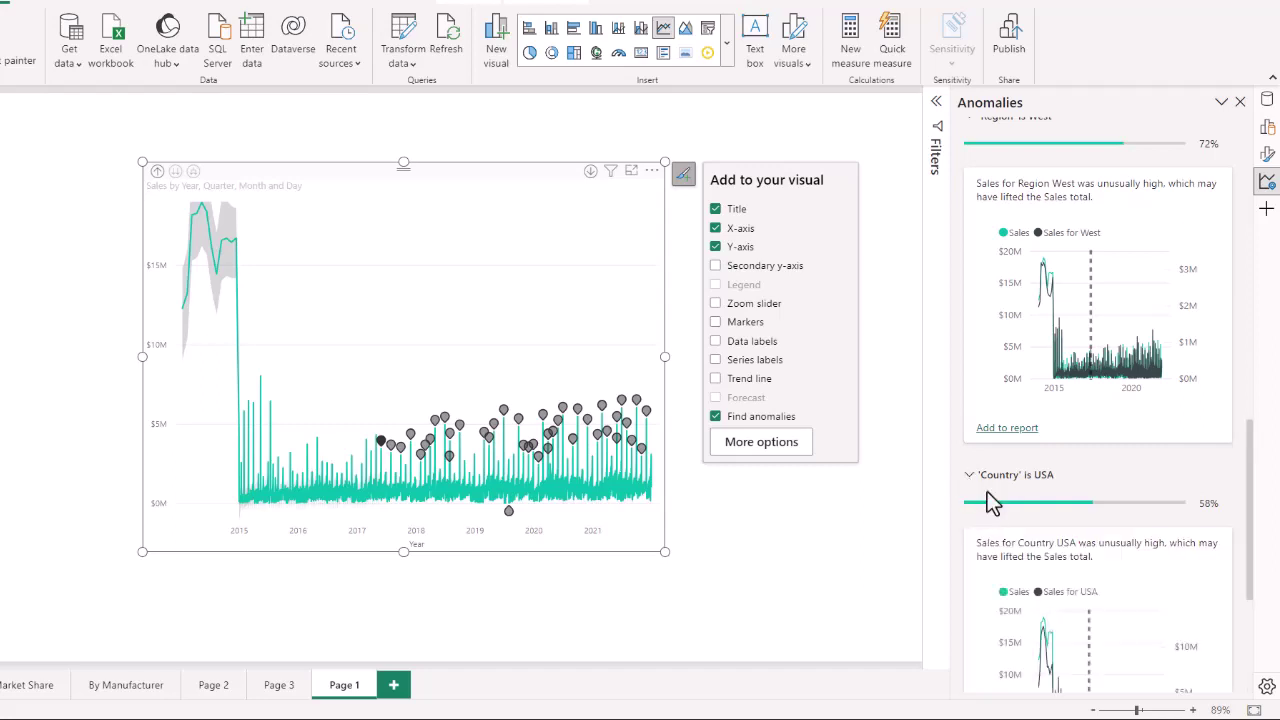
{"action": "scroll", "coordinate": [987, 503], "scroll_direction": "down", "scroll_amount": 2}
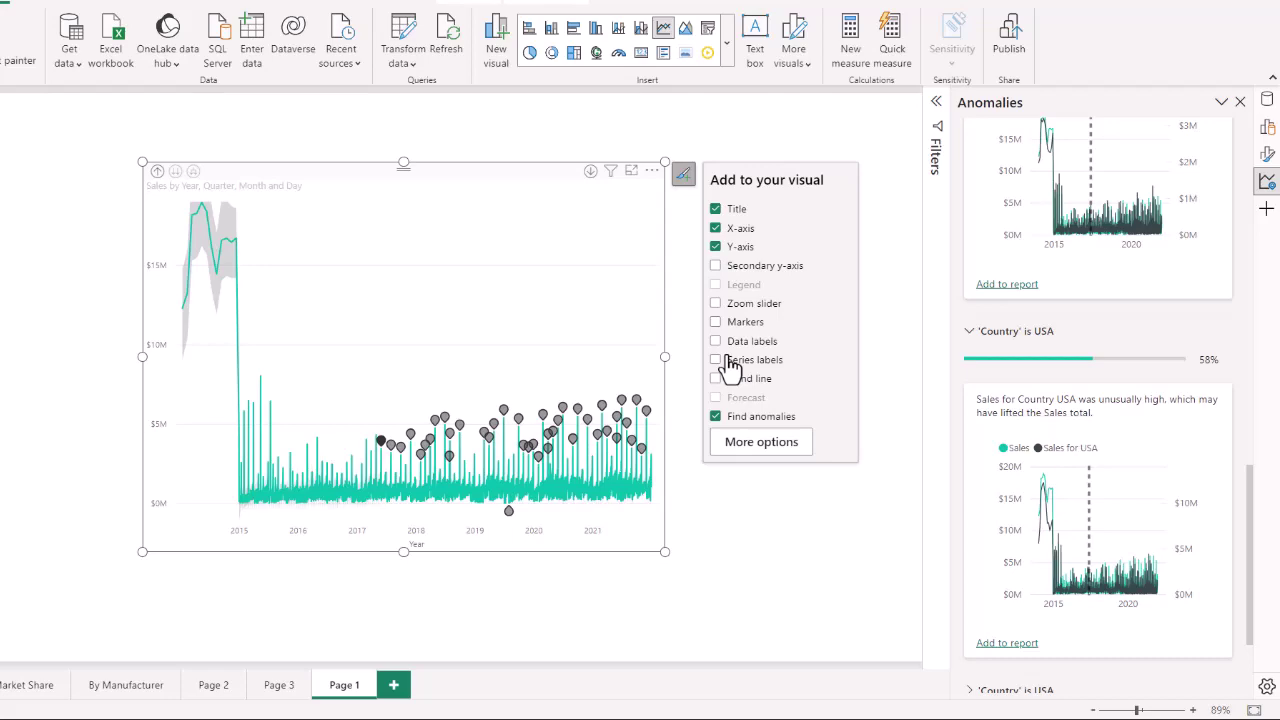
{"action": "left_click", "coordinate": [986, 400]}
{"action": "scroll", "coordinate": [997, 400], "scroll_direction": "up", "scroll_amount": 4}
{"action": "scroll", "coordinate": [997, 393], "scroll_direction": "up", "scroll_amount": 1}
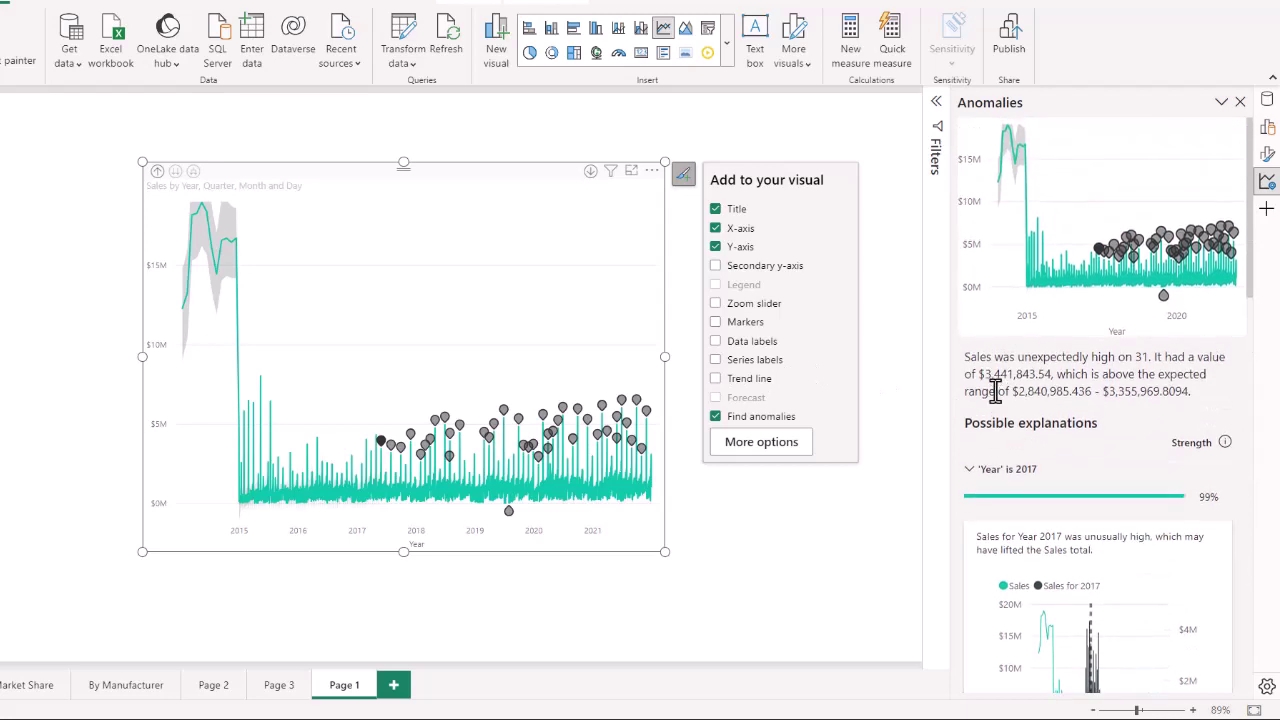